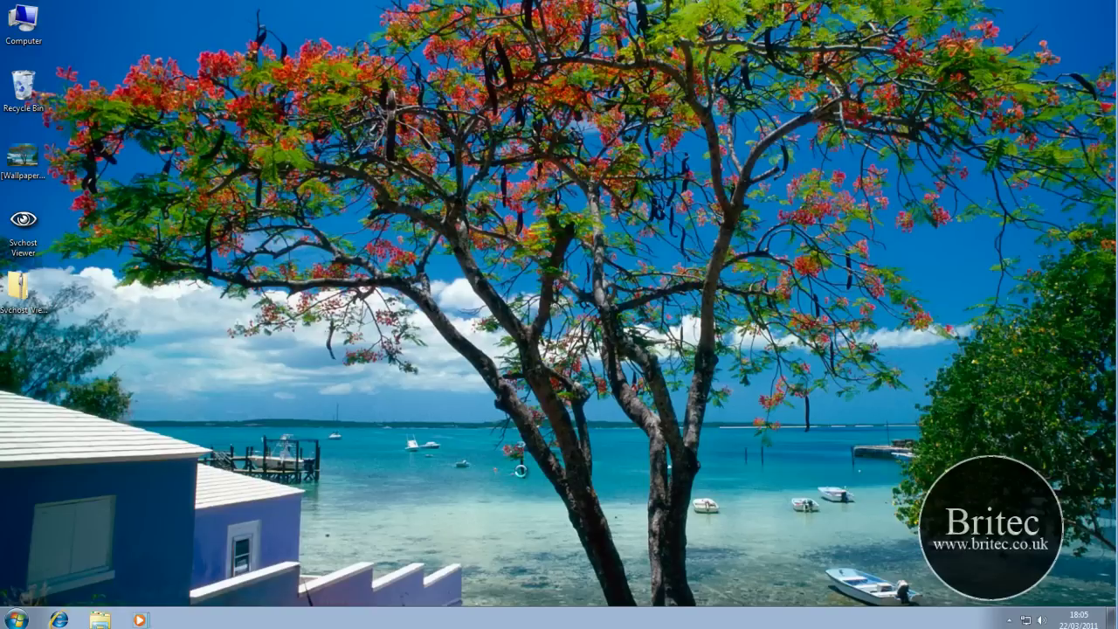
- Start Task Manager from the taskbar menu and show its Services tab with PIDs, status and groups
right_click(536, 623)
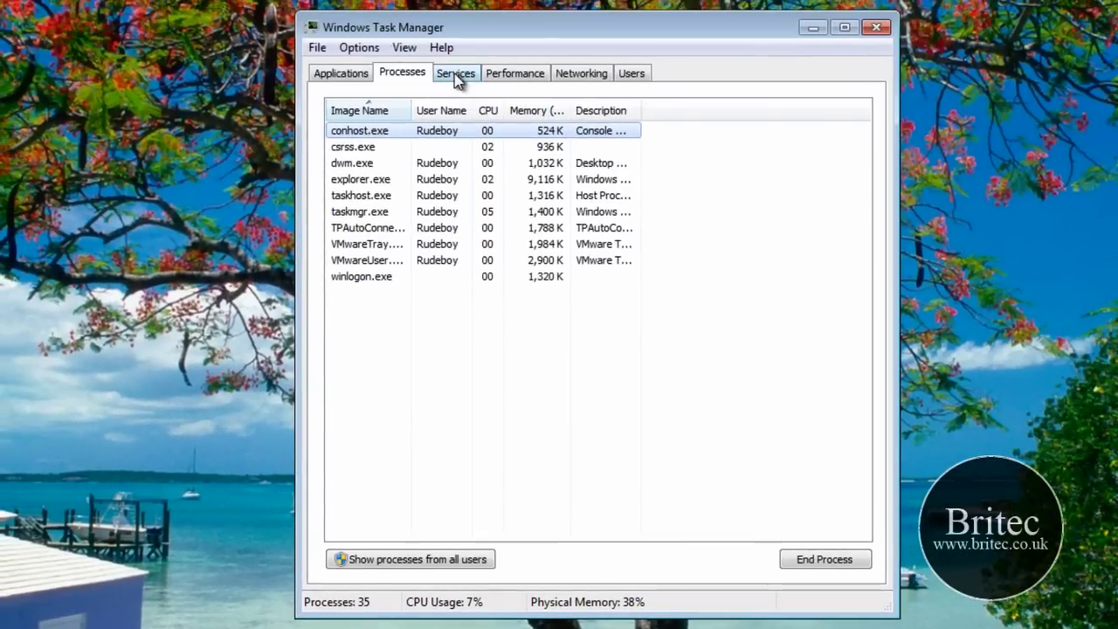
click(455, 75)
drag(520, 27, 499, 56)
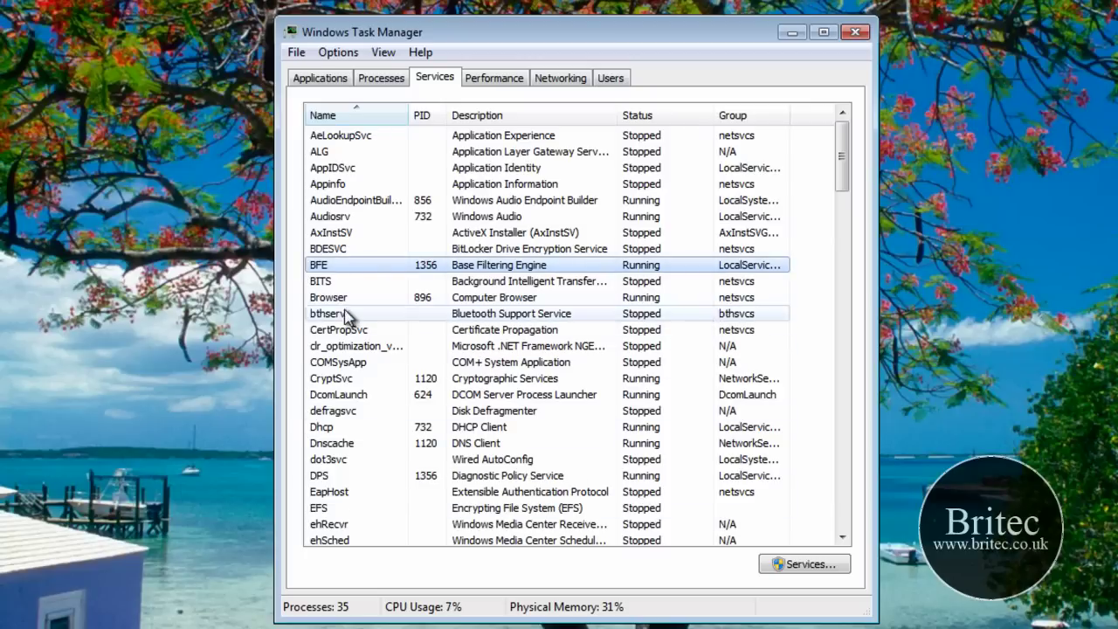
- Jump from the Browser service to its hosting process in the Processes list
click(337, 298)
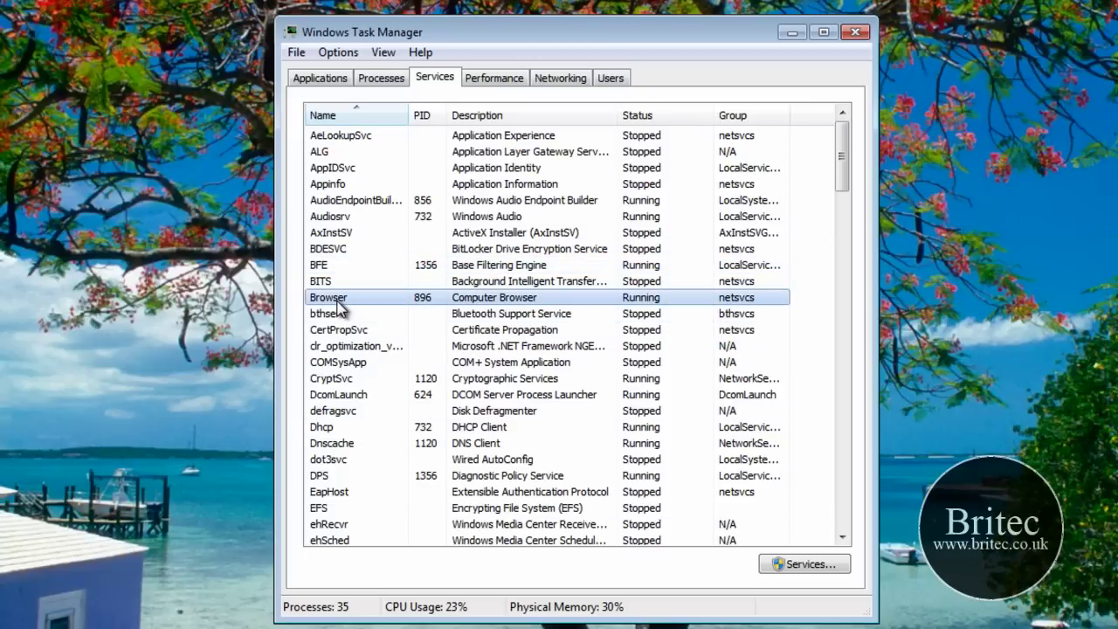
right_click(338, 306)
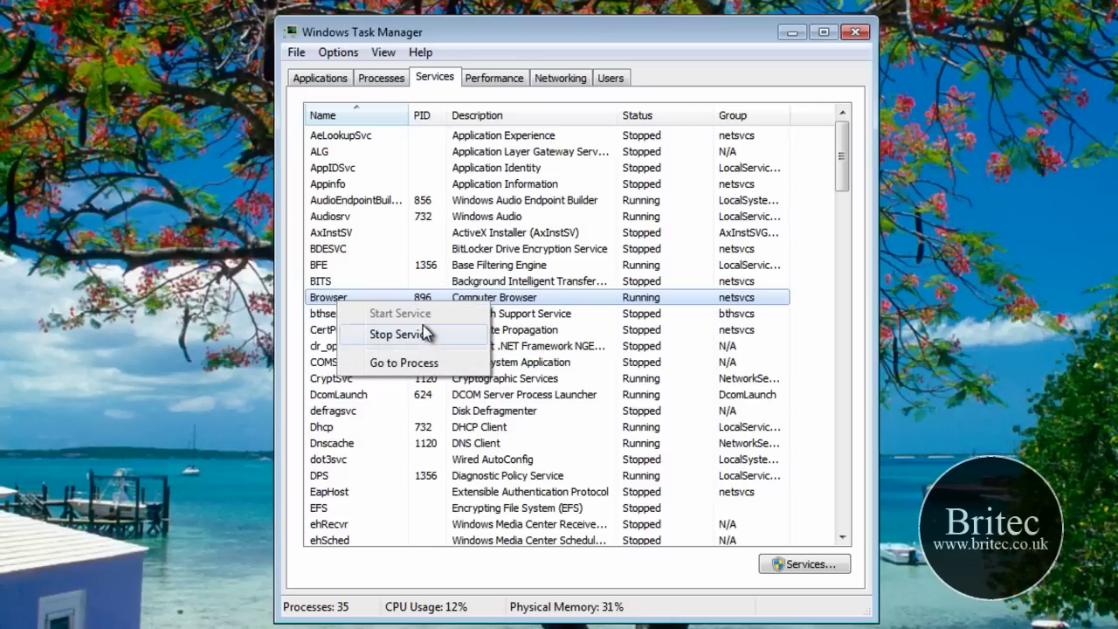
click(402, 365)
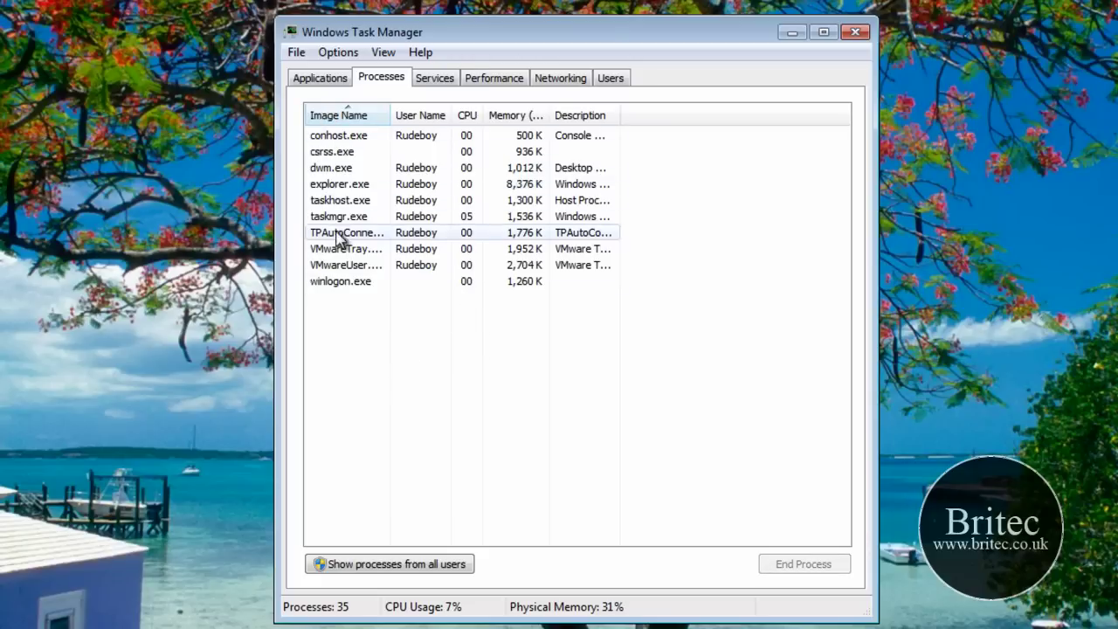
- Open explorer.exe's file location in the Windows folder, then close that folder
click(336, 184)
right_click(333, 186)
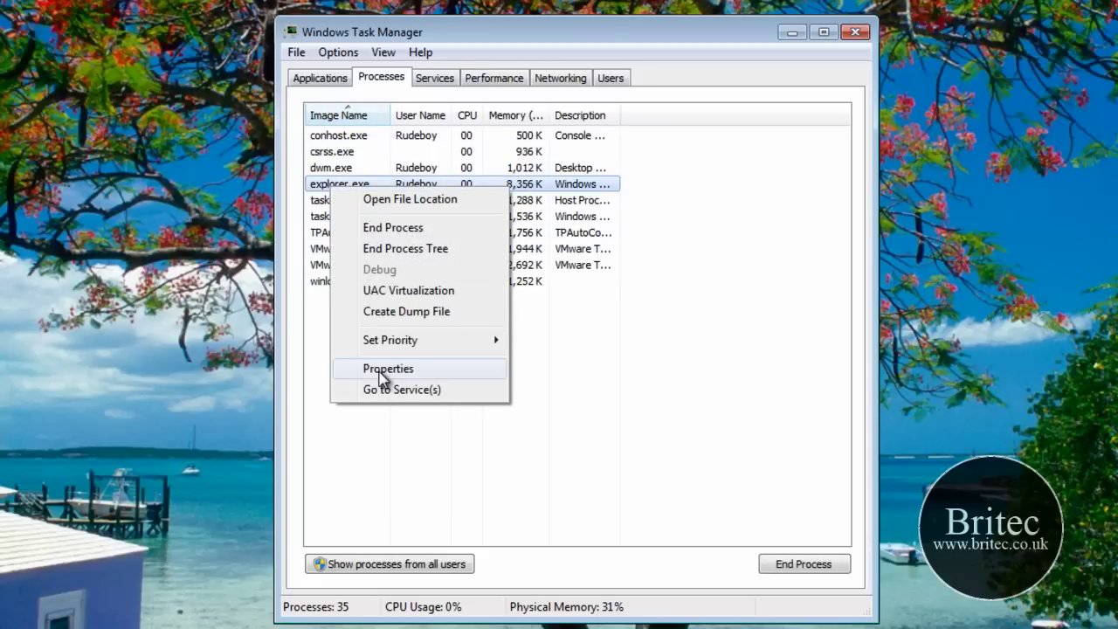
mouse_move(391, 345)
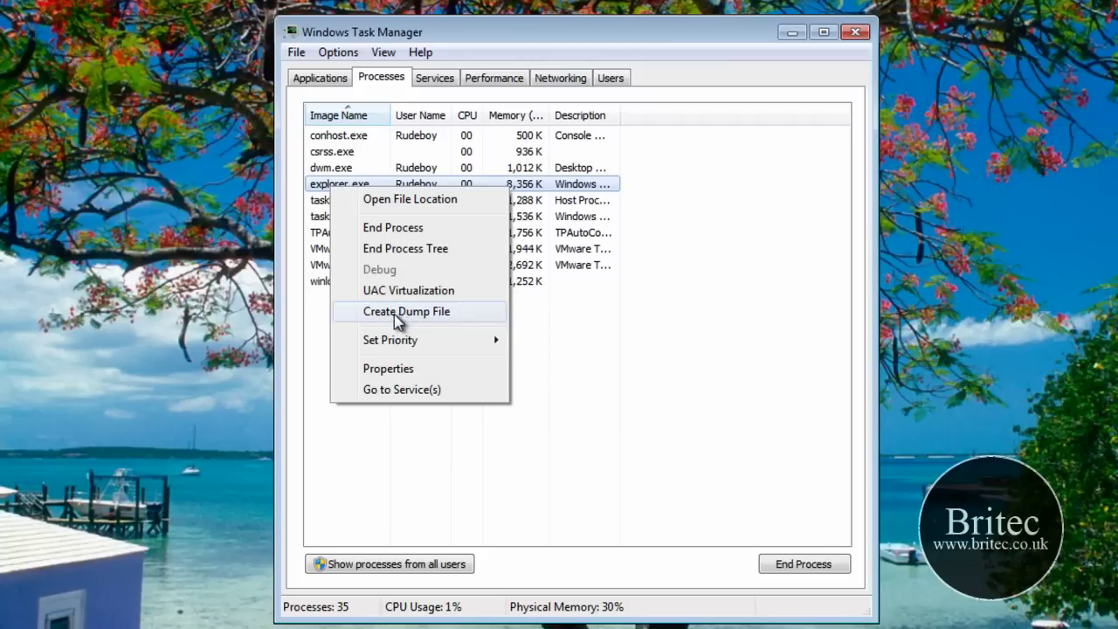
click(394, 200)
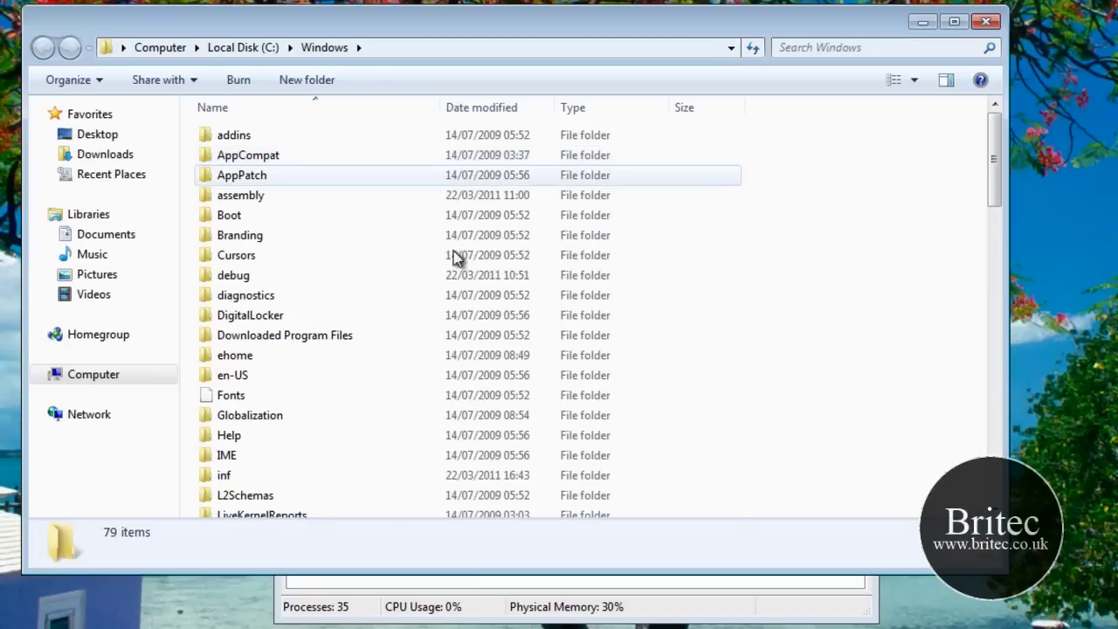
click(986, 21)
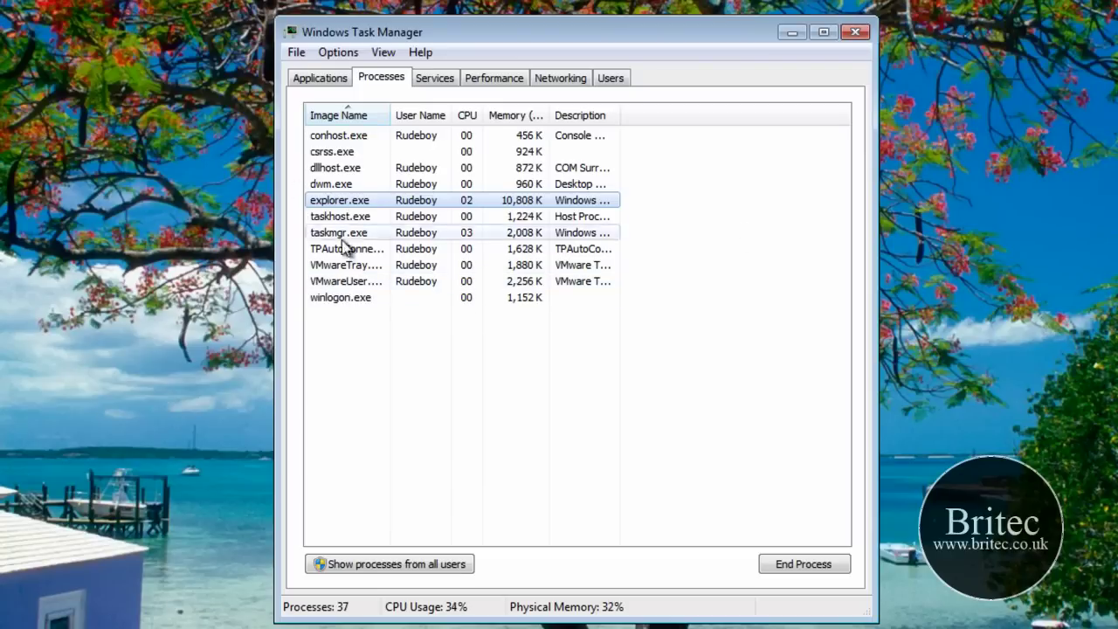
- Review explorer.exe's Properties, checking the Compatibility and Security tabs, then close the dialog
right_click(348, 203)
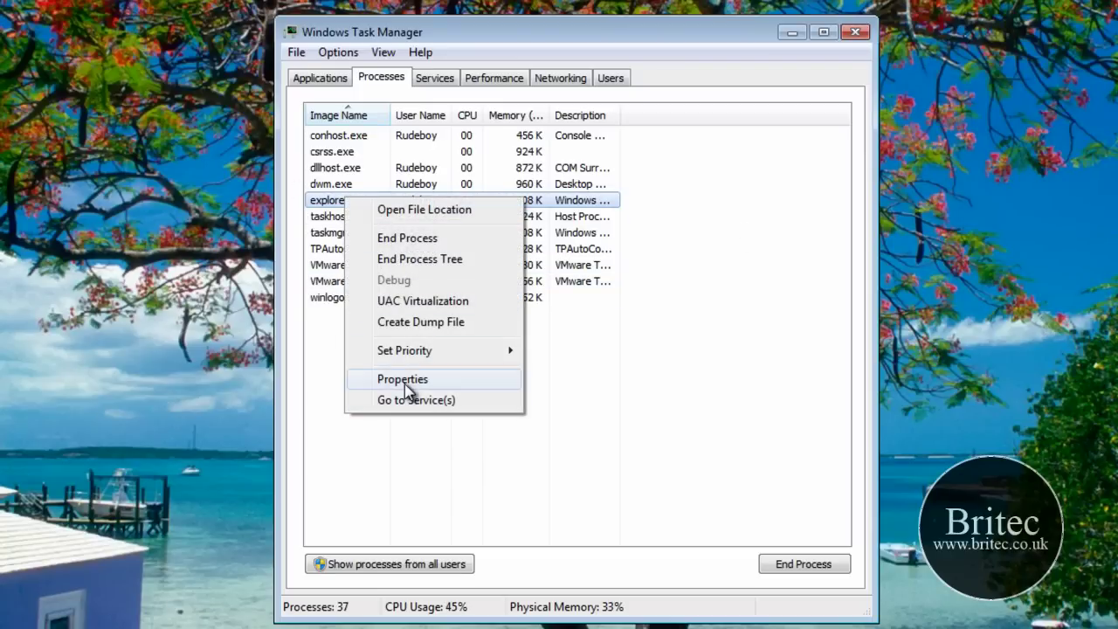
click(405, 382)
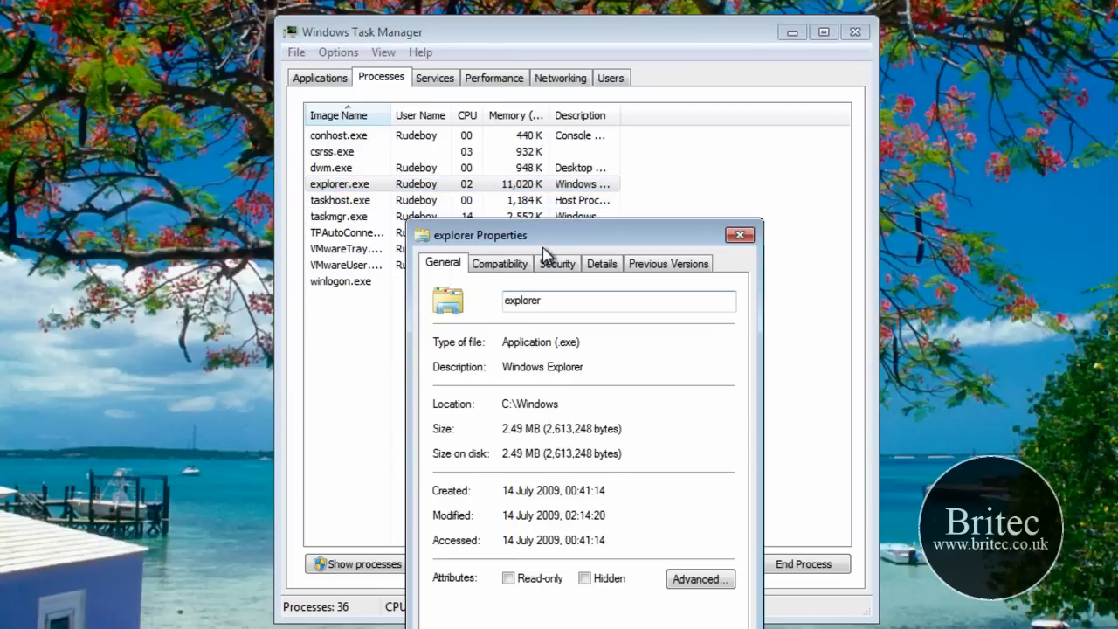
drag(545, 228, 499, 93)
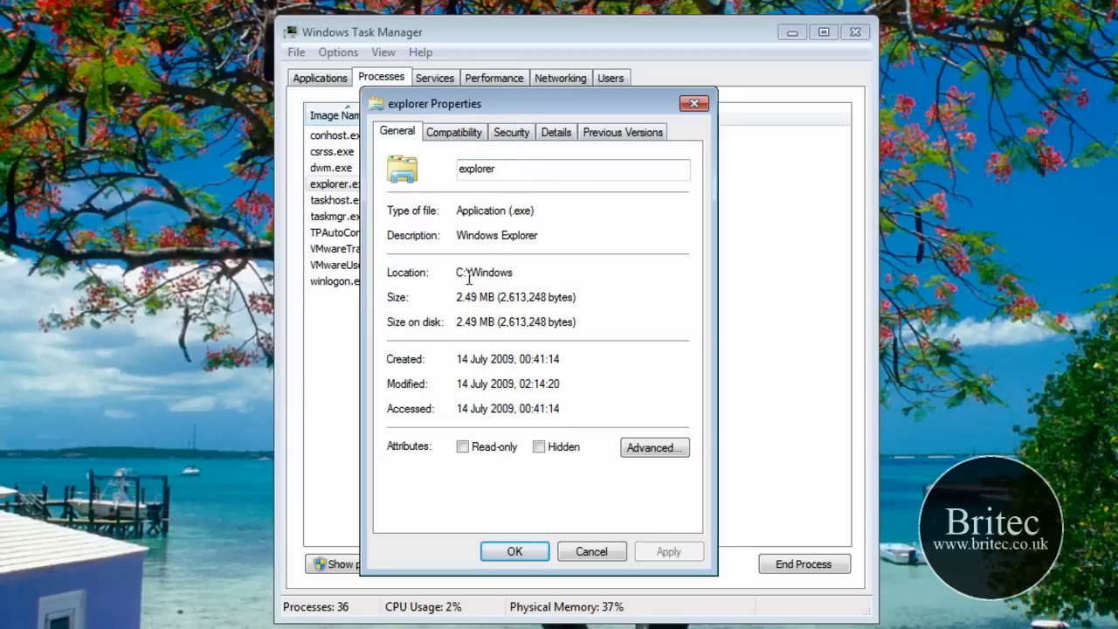
click(458, 138)
click(513, 136)
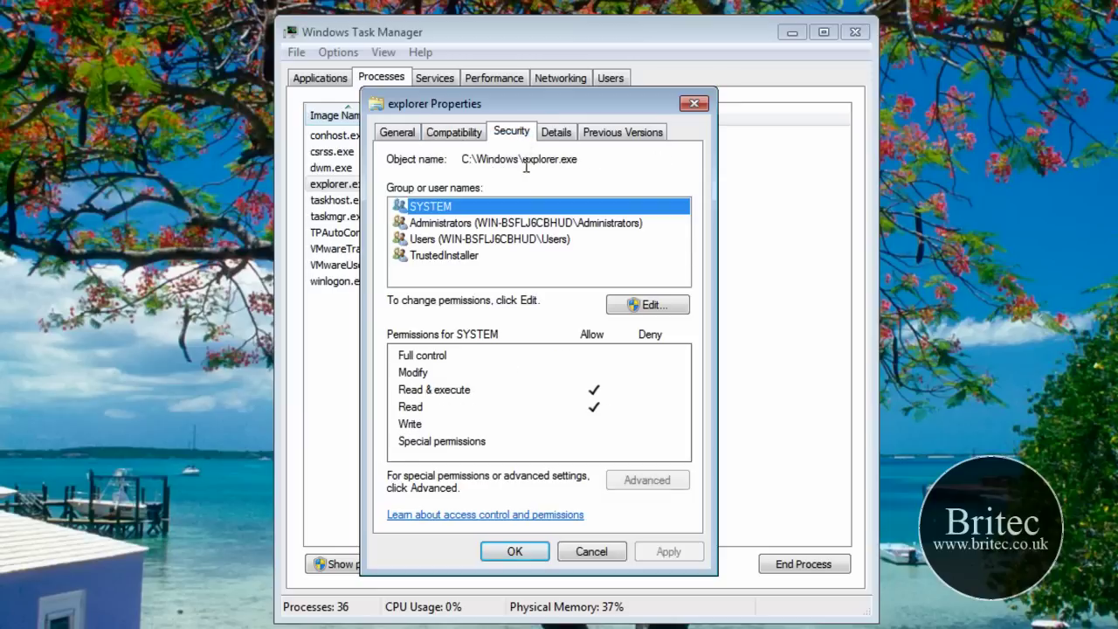
click(695, 104)
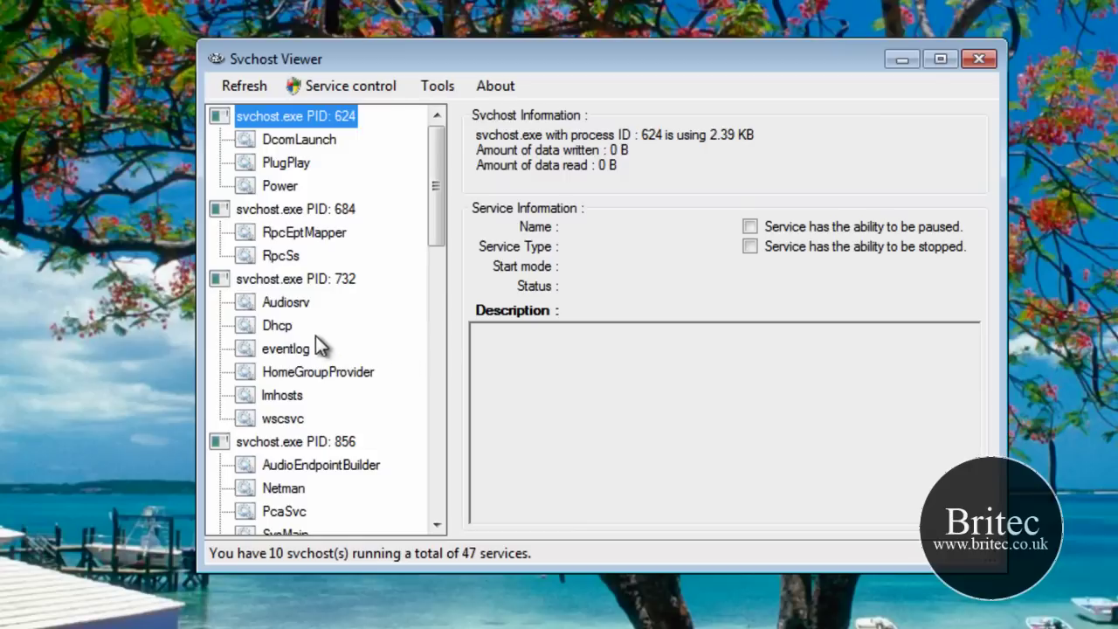
- Show the RpcEptMapper service details and highlight its description and process ID 684
click(293, 236)
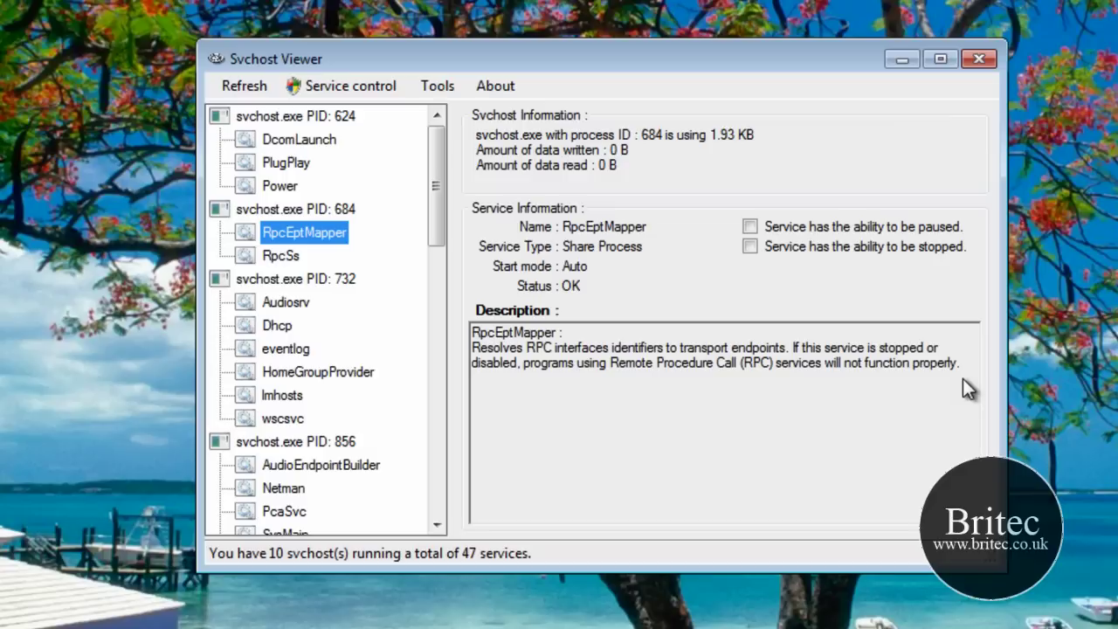
drag(960, 369, 485, 338)
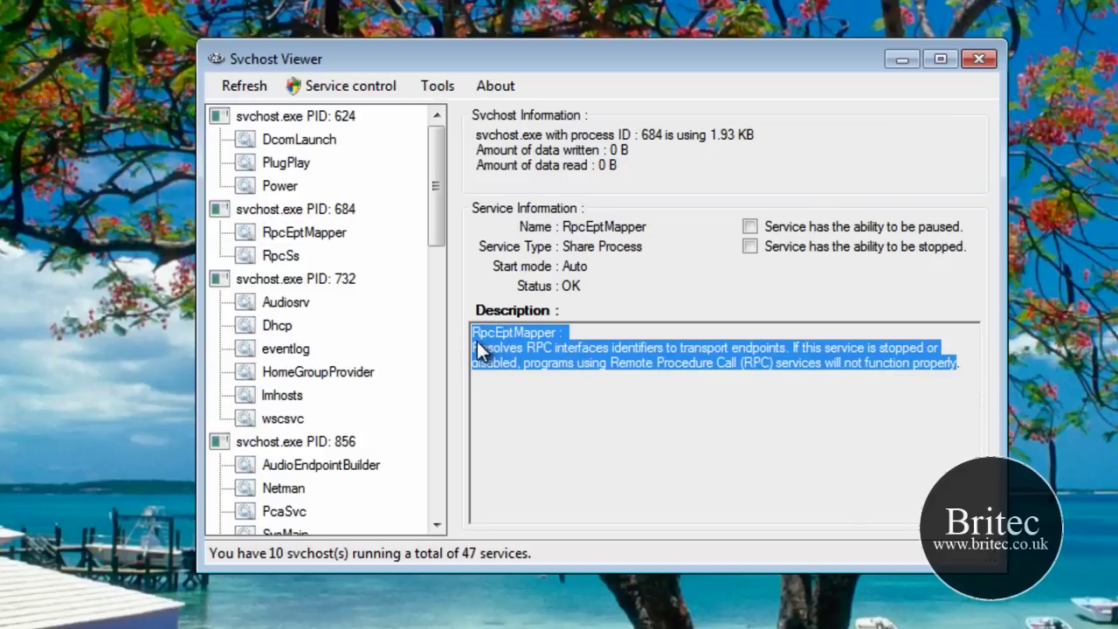
click(547, 403)
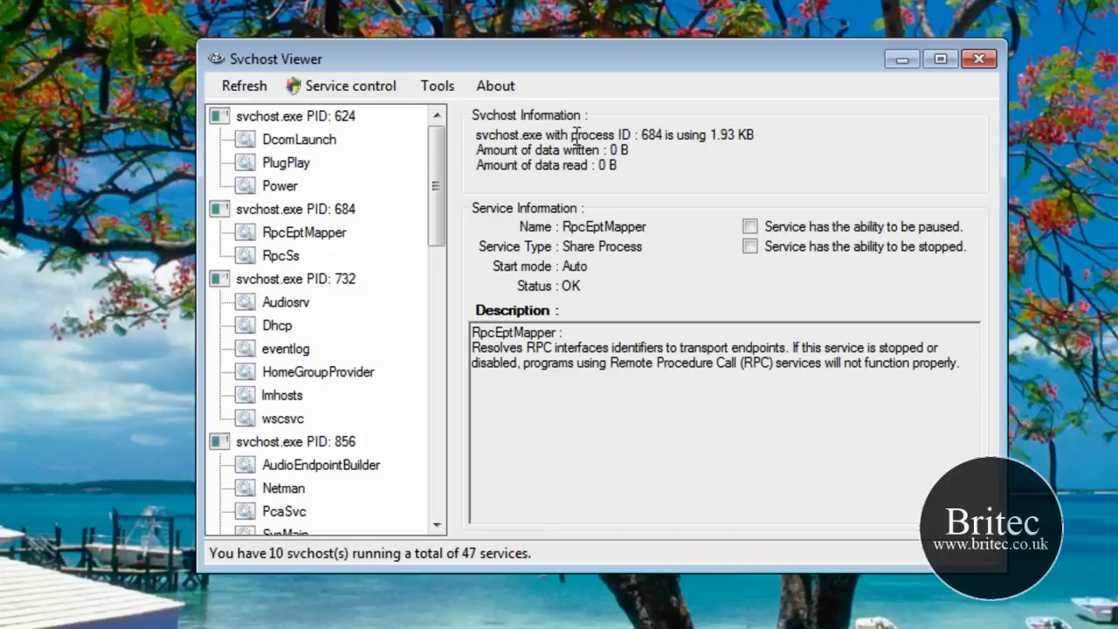
click(642, 135)
drag(665, 135, 754, 135)
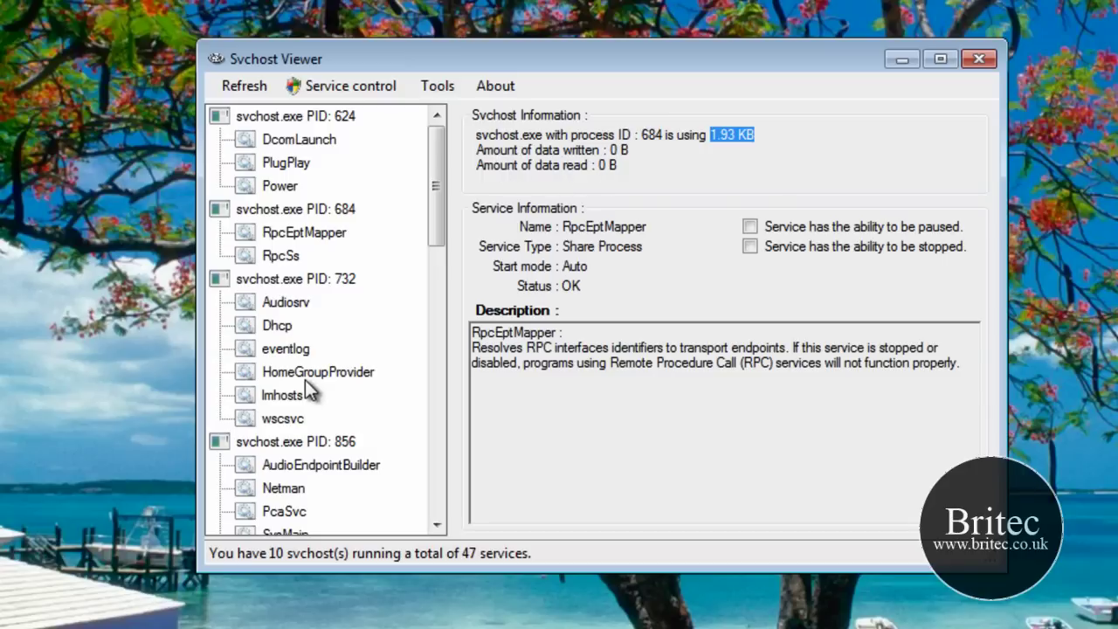
- Show the Dhcp service details and highlight its warning about losing dynamic IP addresses
click(288, 347)
click(278, 327)
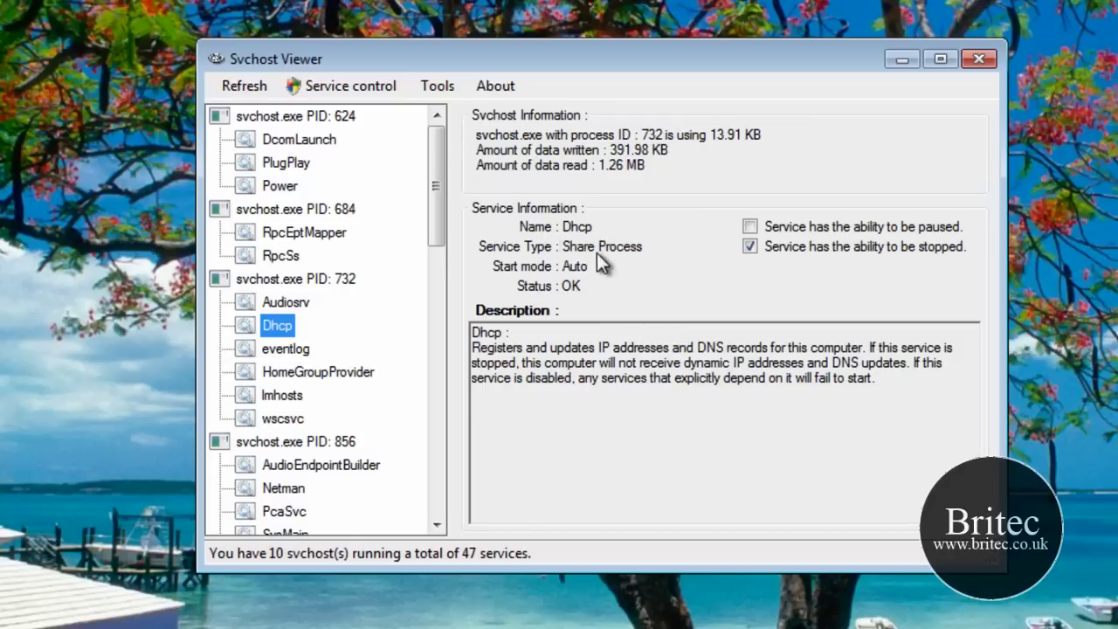
drag(906, 362, 545, 363)
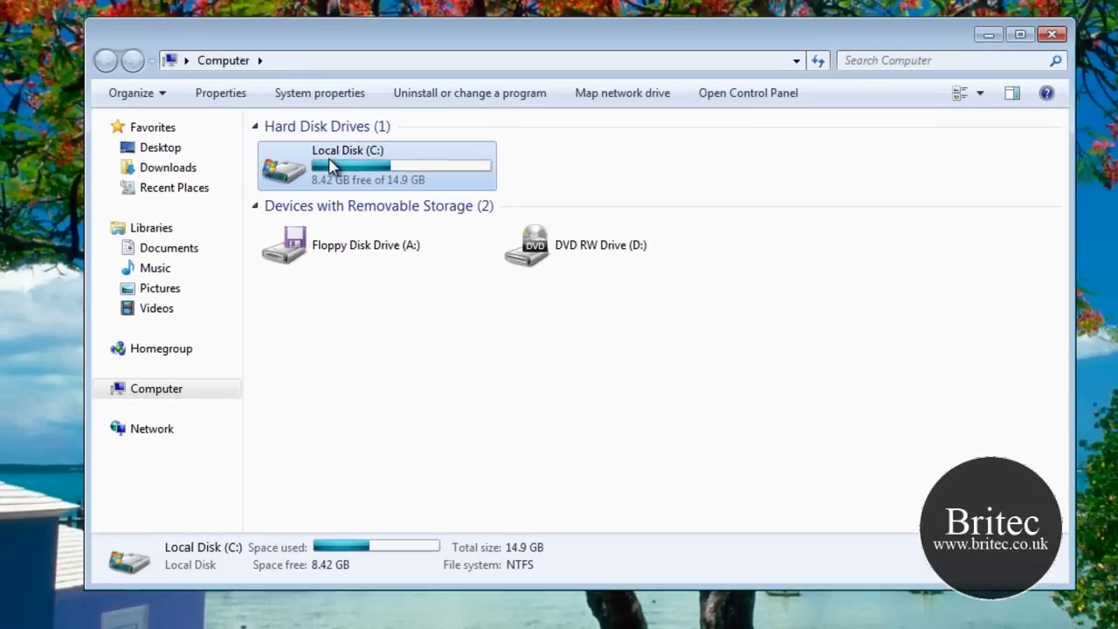
- Run getservice.bat from the C:\getservice folder, allowing it past the security warning
double_click(330, 168)
double_click(312, 150)
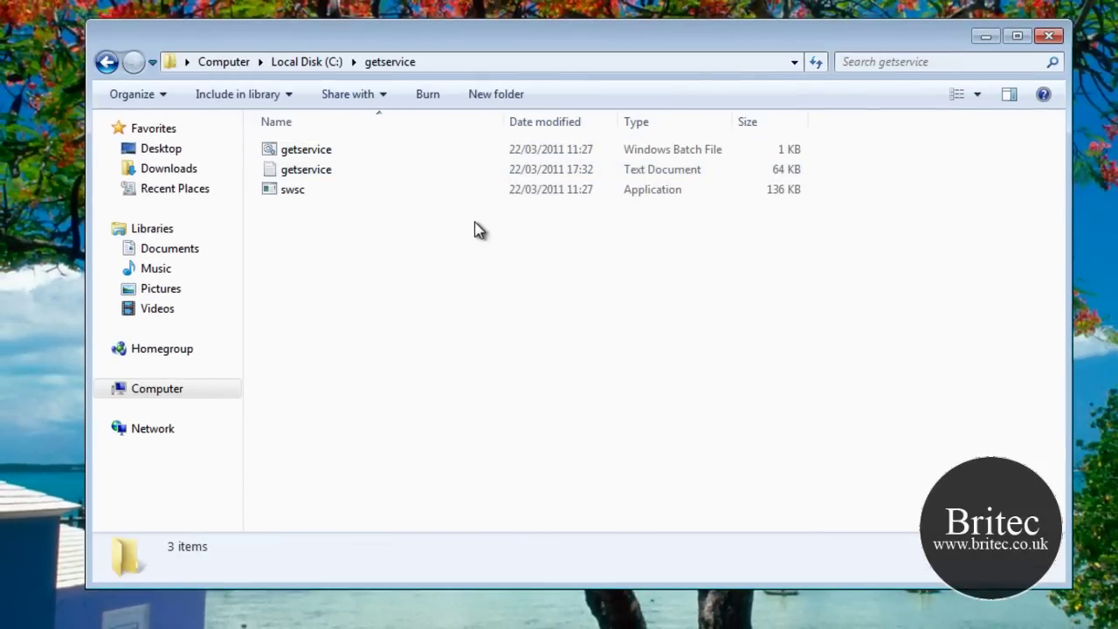
click(276, 189)
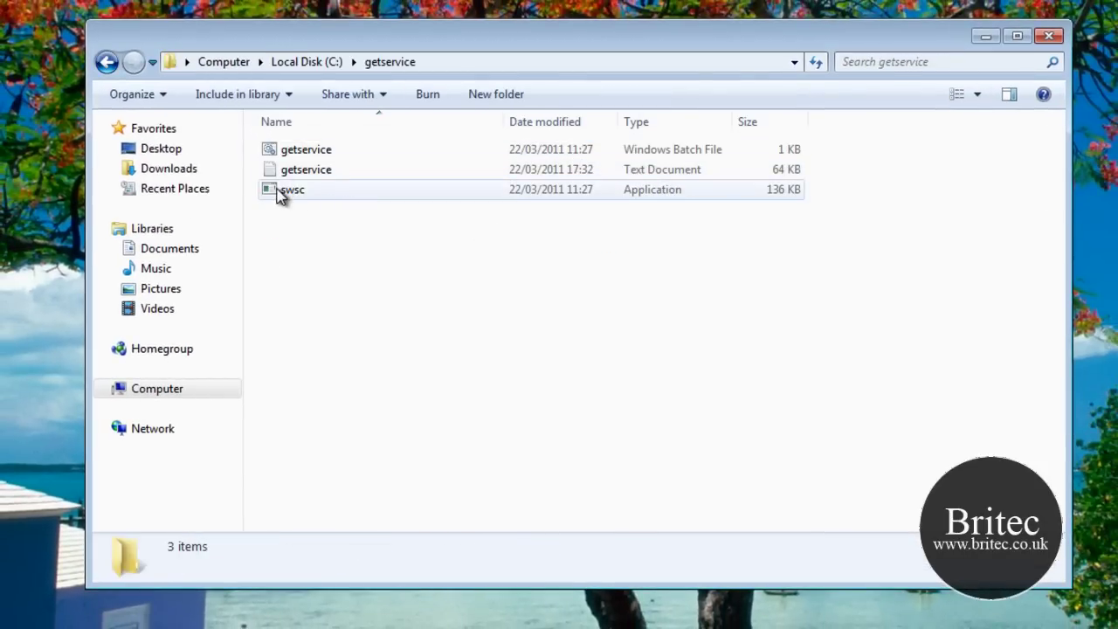
double_click(334, 154)
click(622, 320)
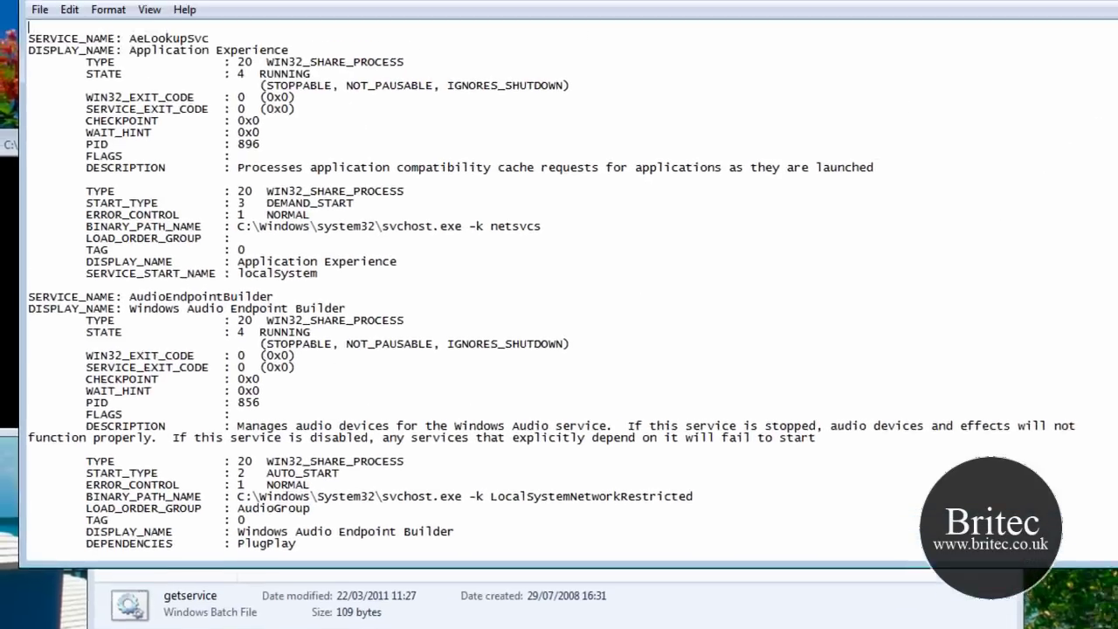
- Read the AudioEndpointBuilder entry, highlighting its name, PID 856 and description, then scroll further
drag(1102, 131, 1095, 88)
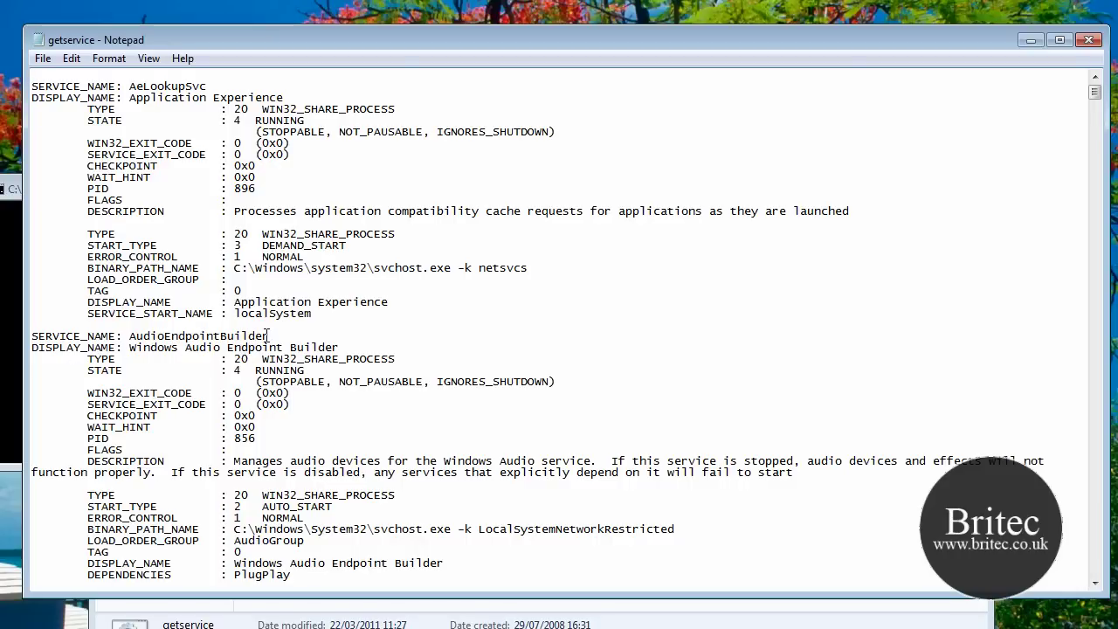
drag(268, 336, 151, 331)
click(104, 358)
drag(259, 438, 199, 427)
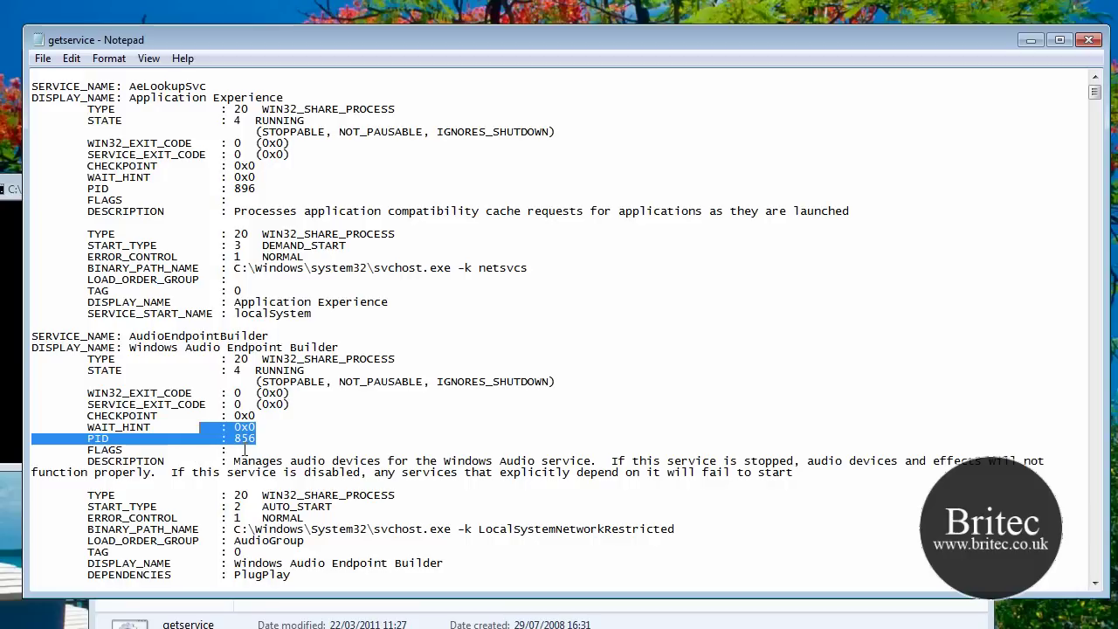
drag(233, 460, 1040, 471)
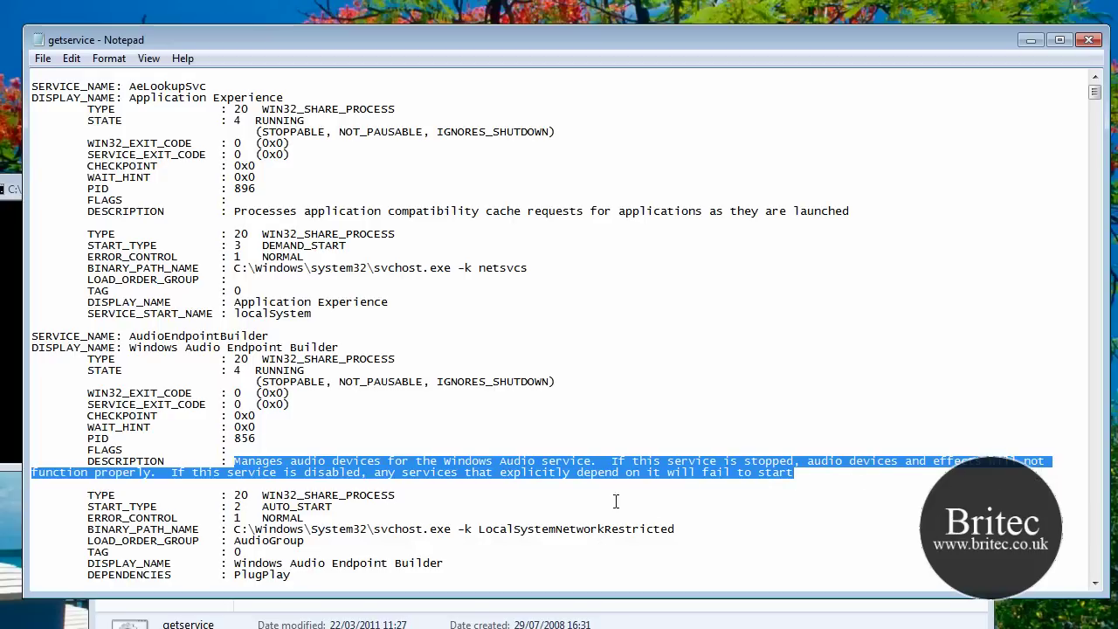
click(236, 439)
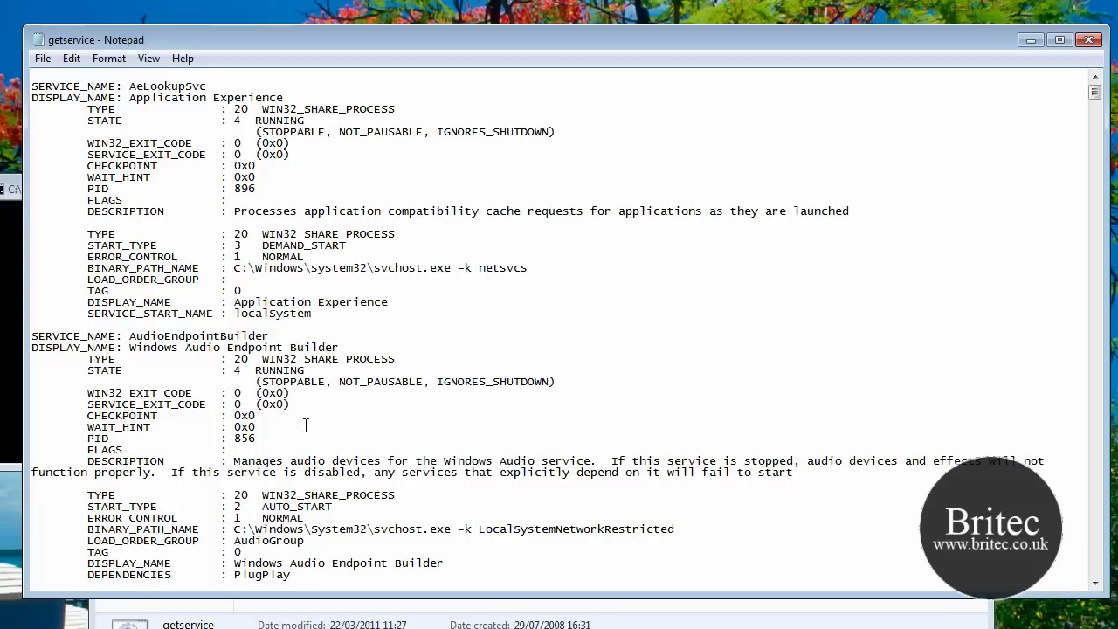
scroll(461, 420, down, 7)
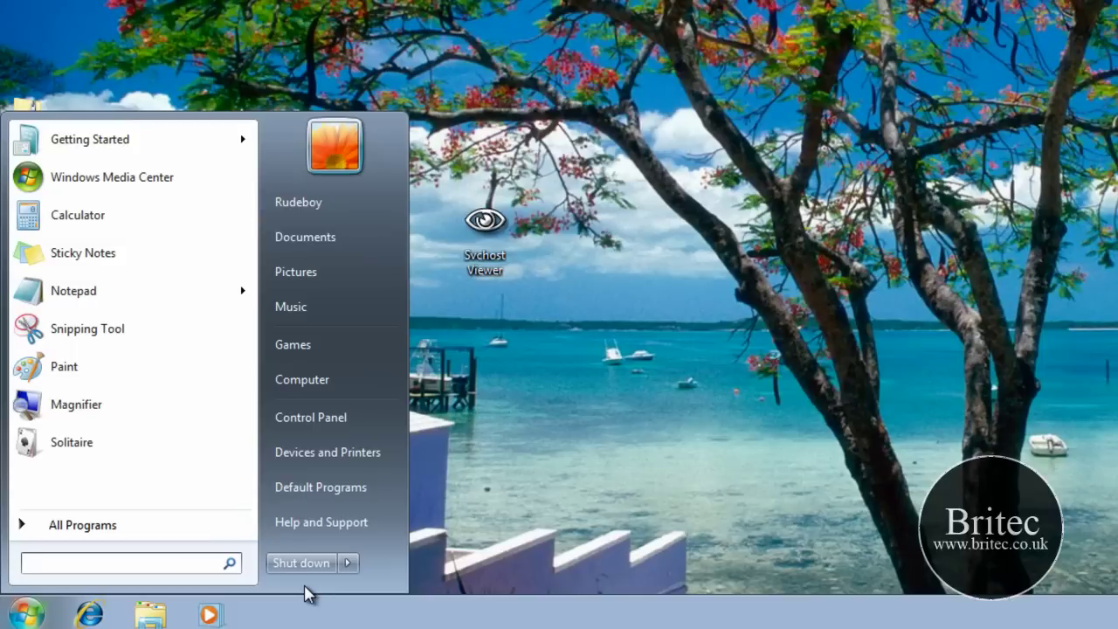
- Open Command Prompt via a 'cmd' search and run tasklist /svc, scrolling through its output
text(cmd)
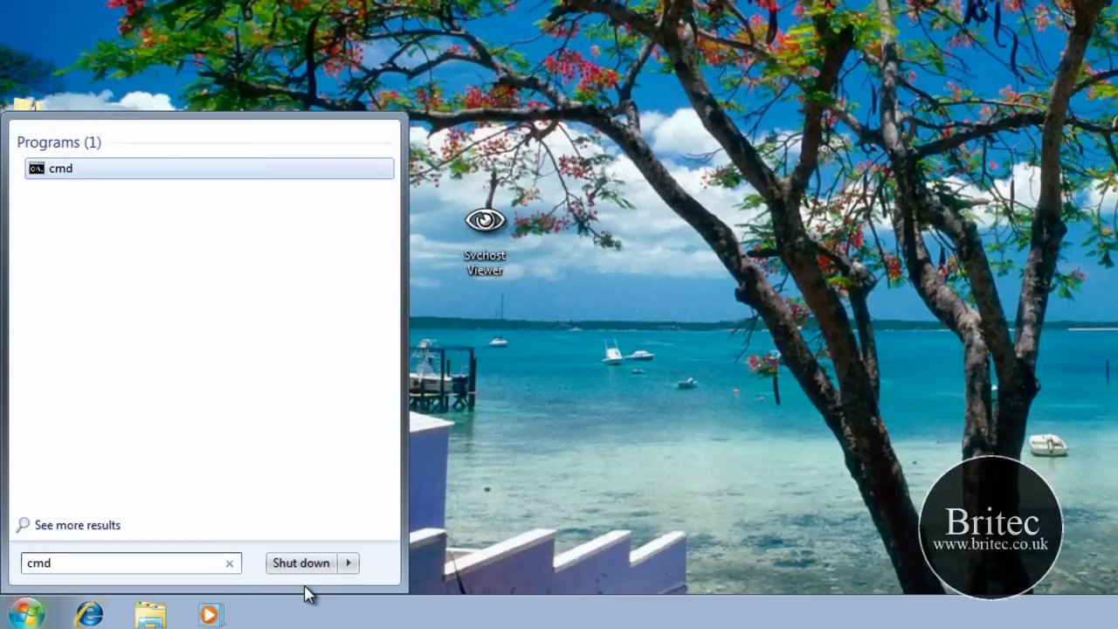
click(65, 173)
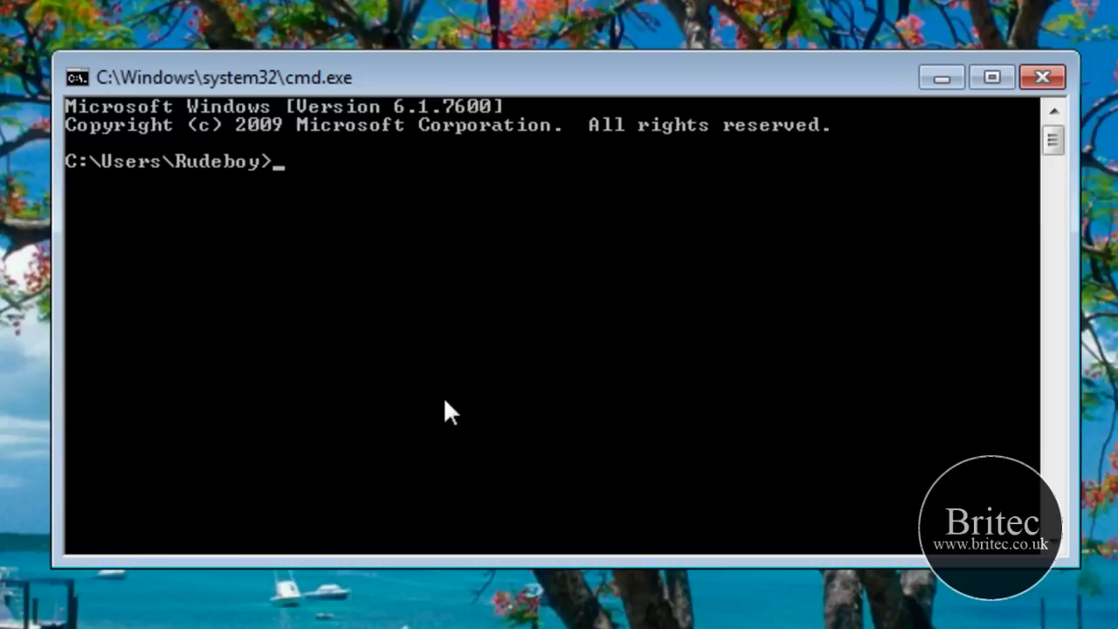
text(tasklist )
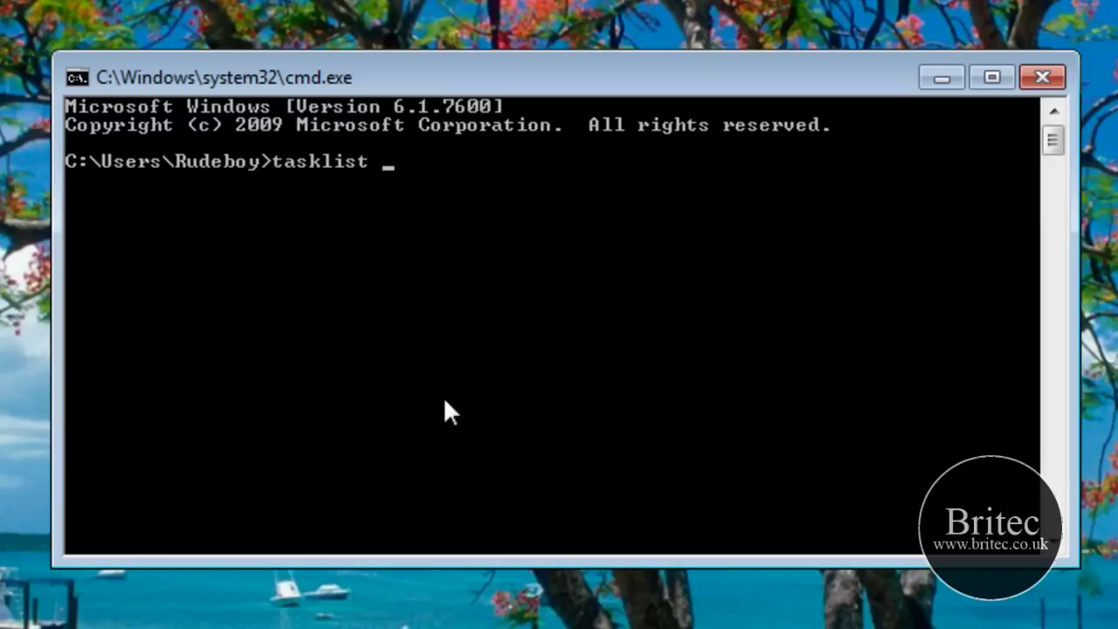
text(/svc)
key(Return)
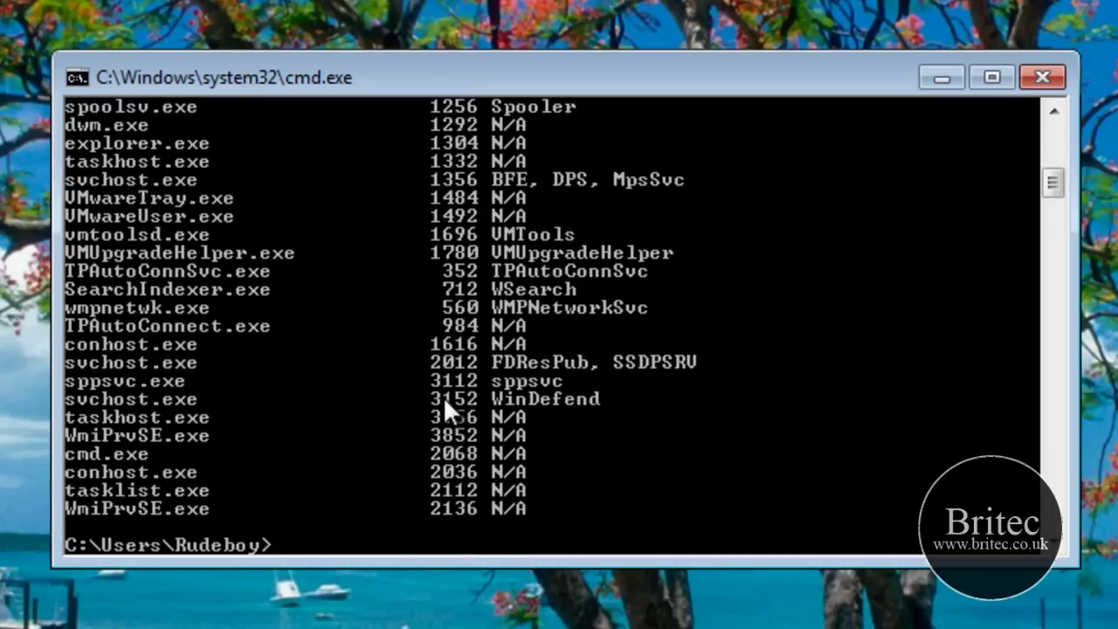
scroll(280, 384, up, 4)
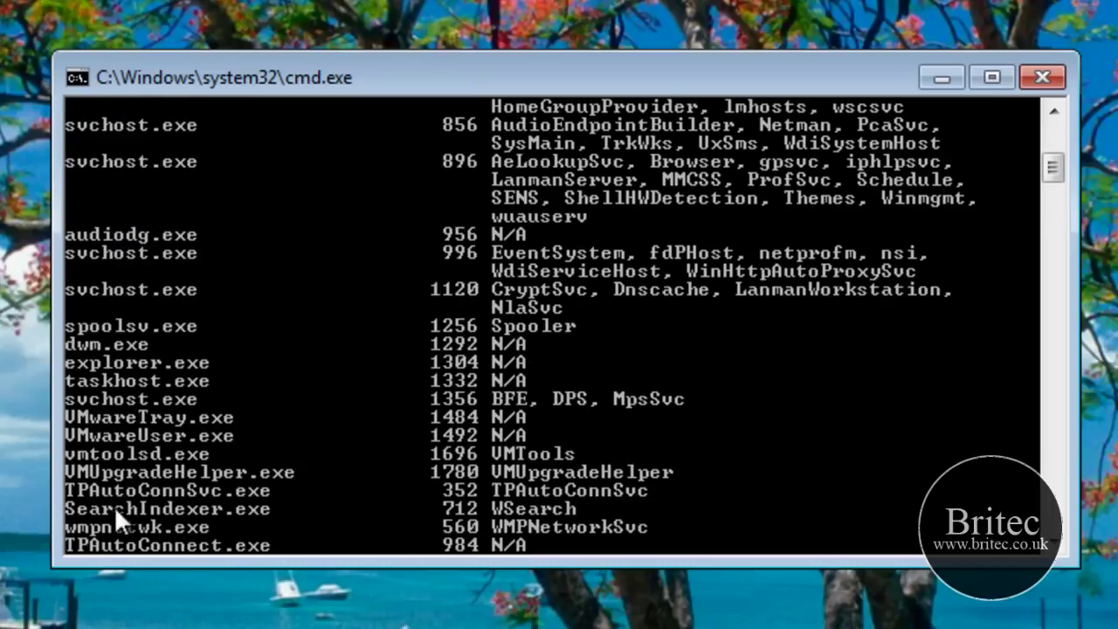
scroll(100, 460, down, 5)
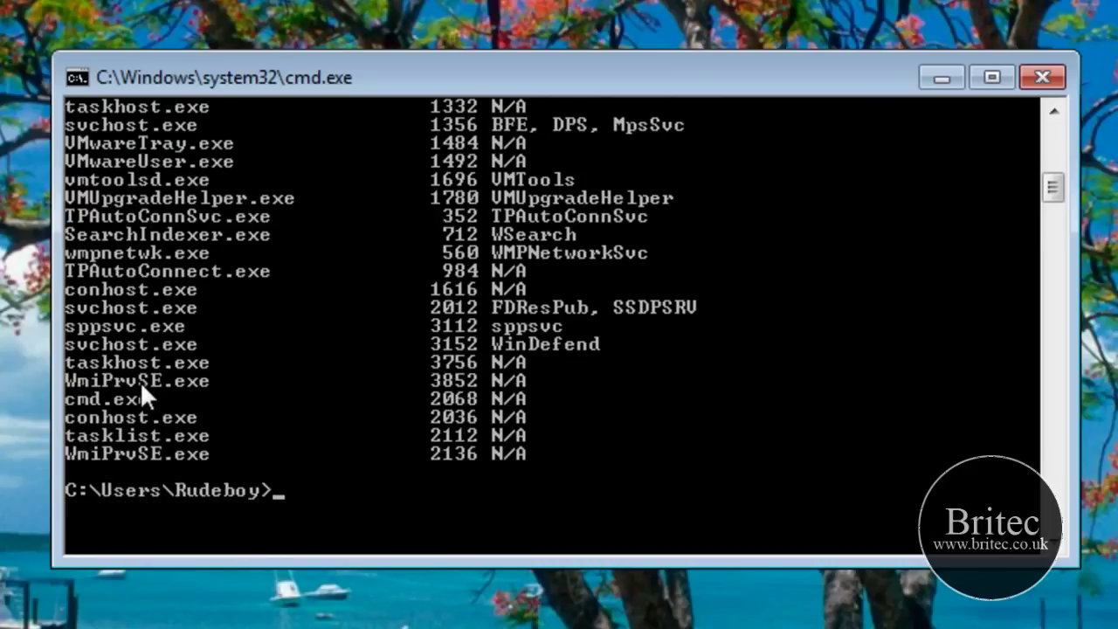
scroll(342, 461, up, 10)
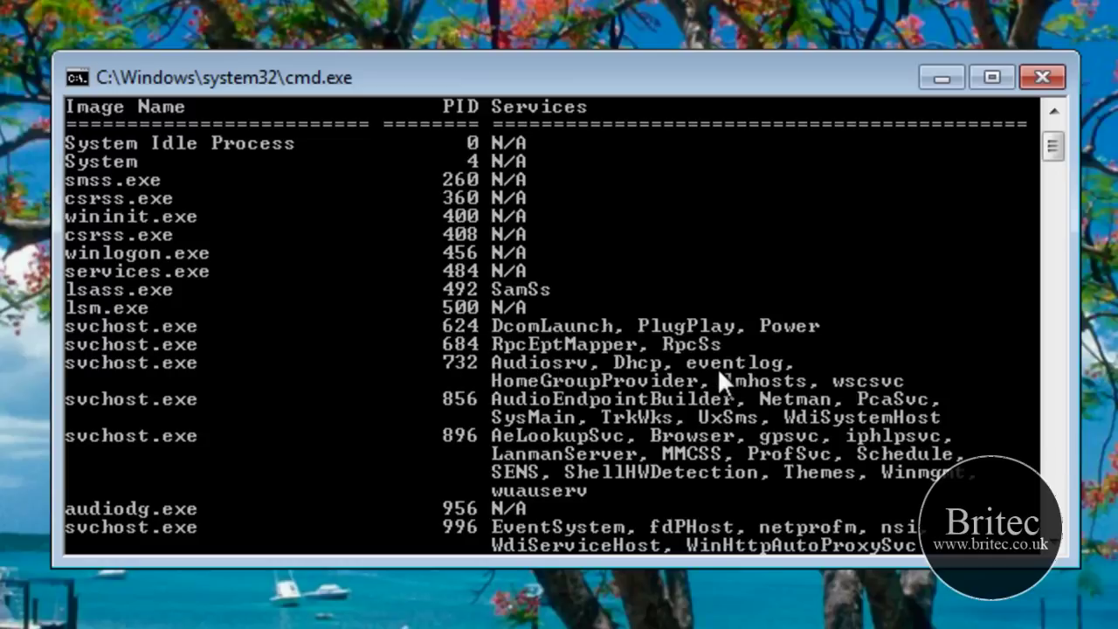
- Run tasklist /svc /fi "imagename eq svchost.exe" to list only svchost processes
scroll(522, 392, down, 20)
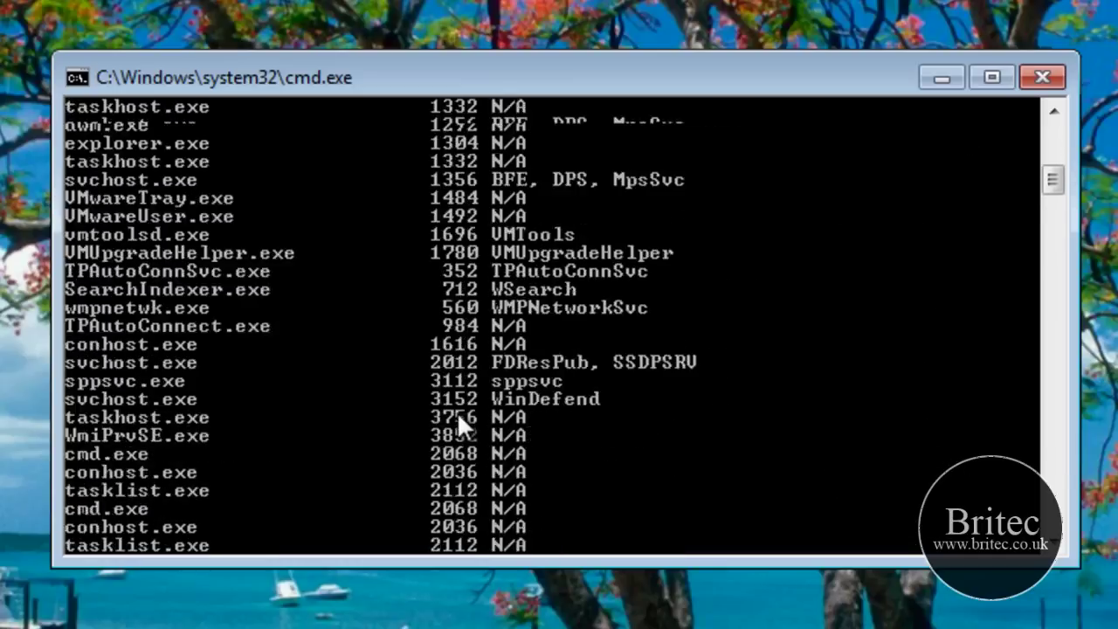
text(task)
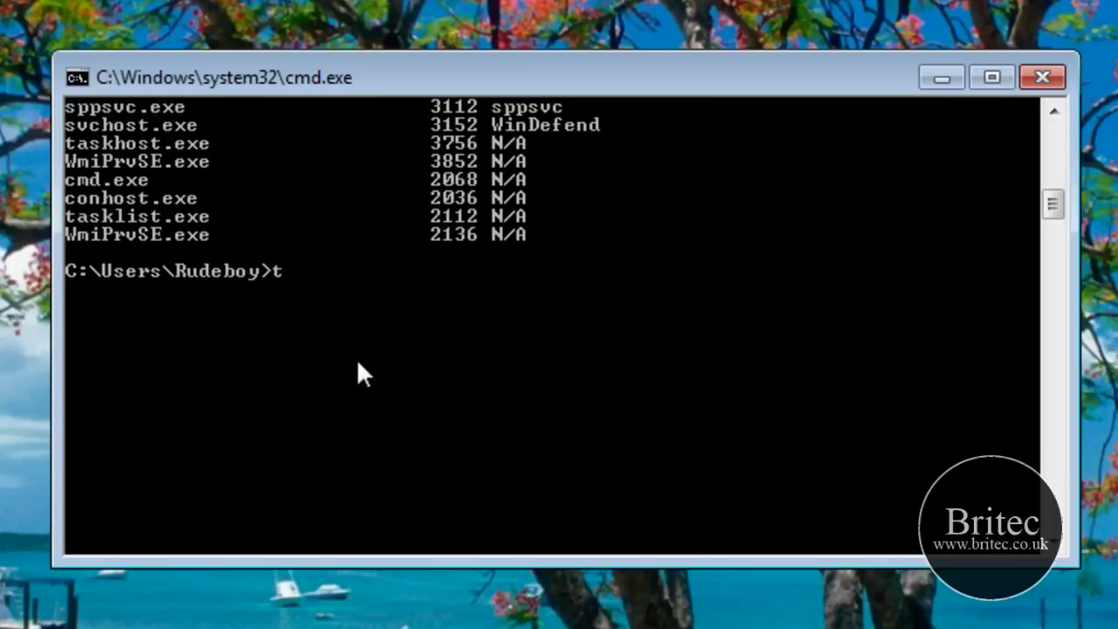
text(list)
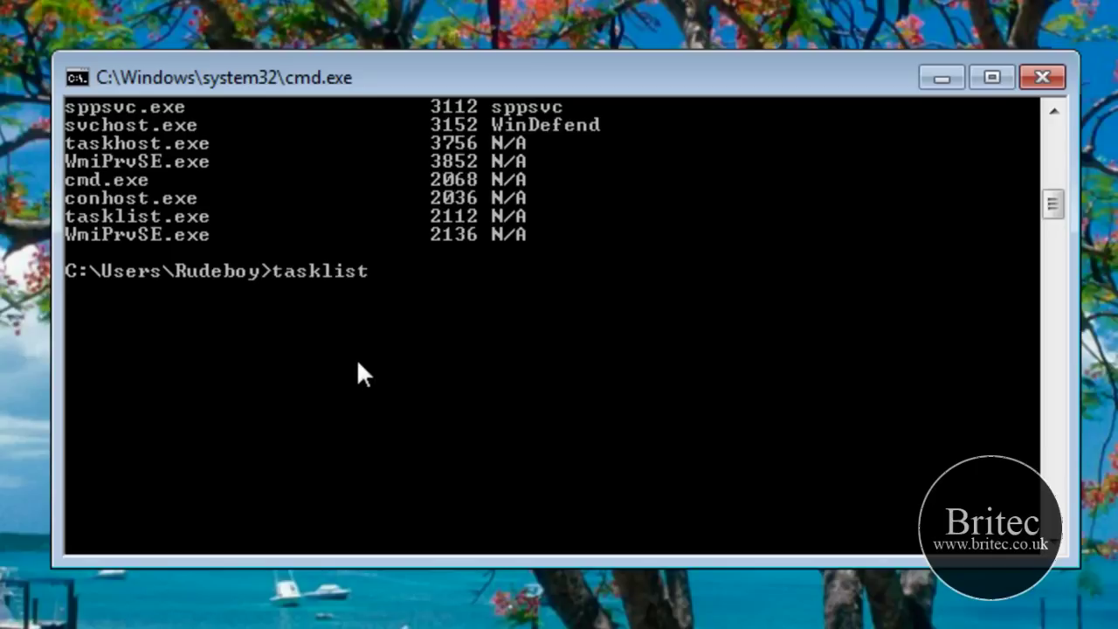
text( /svc /)
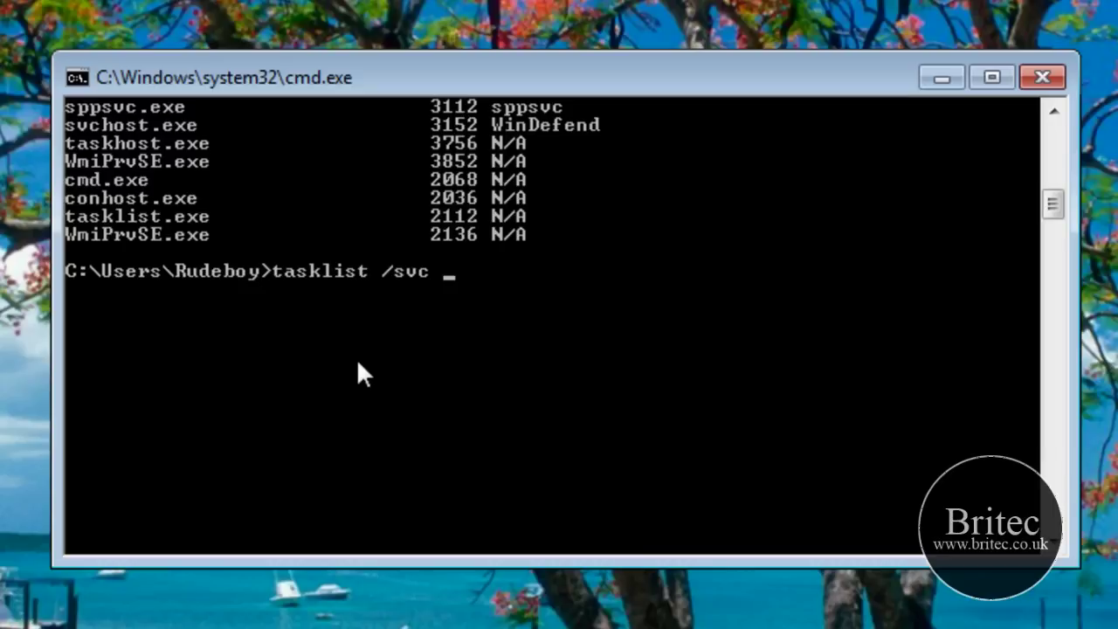
text(fi "image)
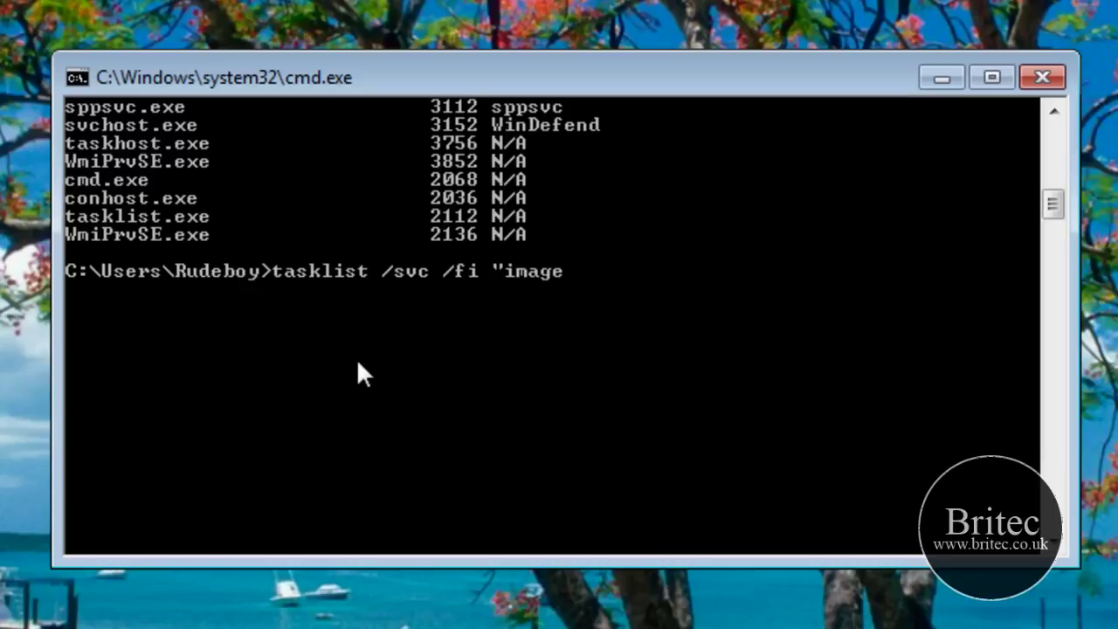
text(name )
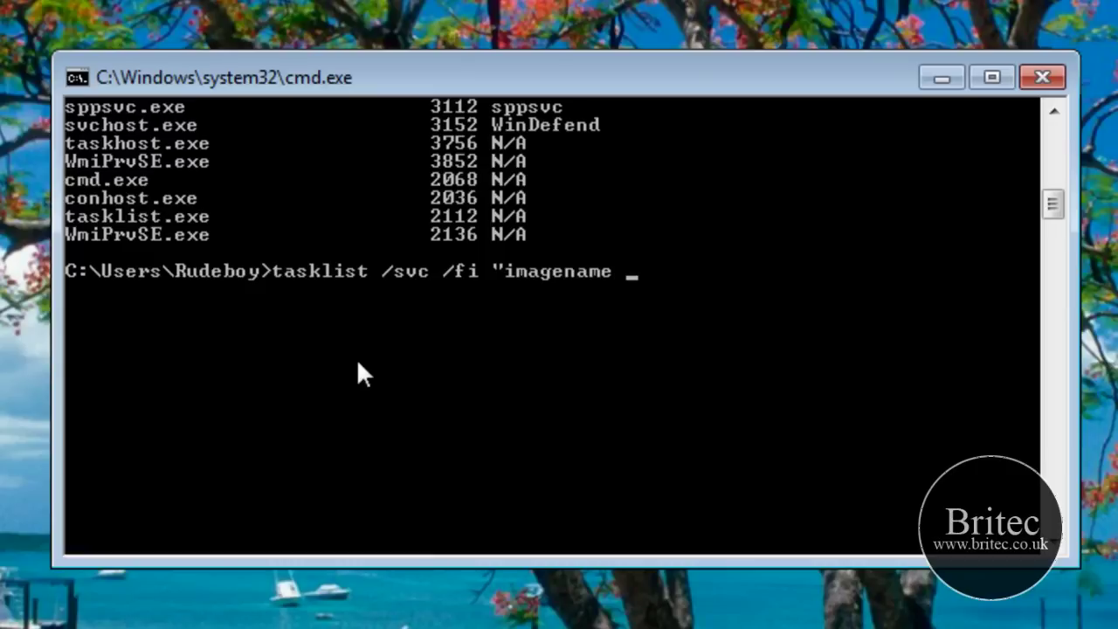
text(eq svchost.exe)
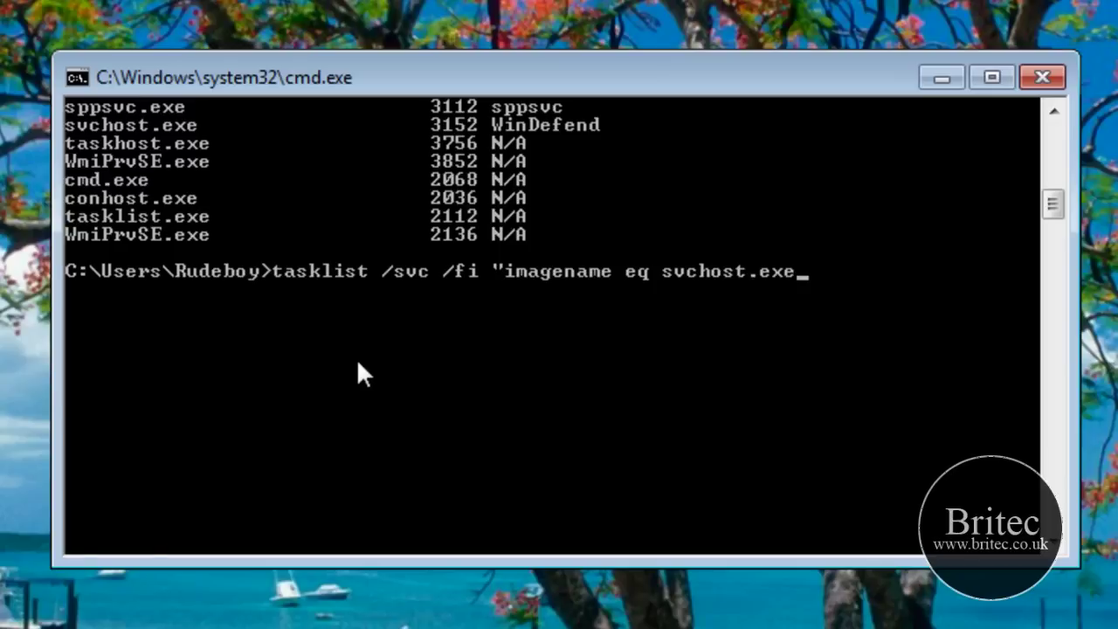
key(Return)
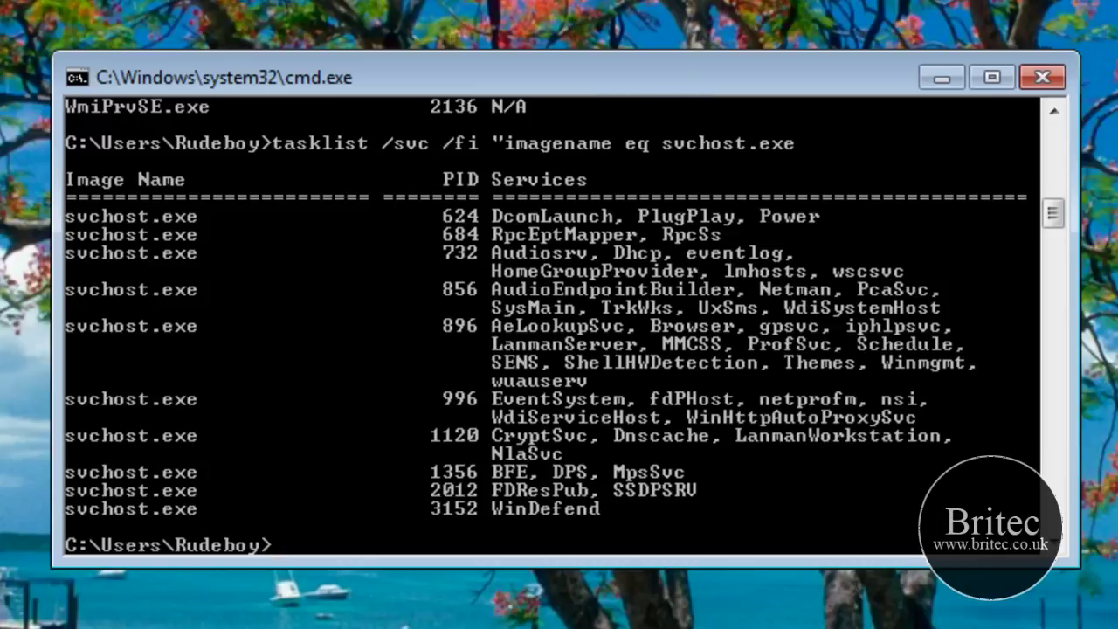
- Move the console down and launch Svchost Viewer from its desktop icon, allowing it to run
drag(516, 73, 507, 462)
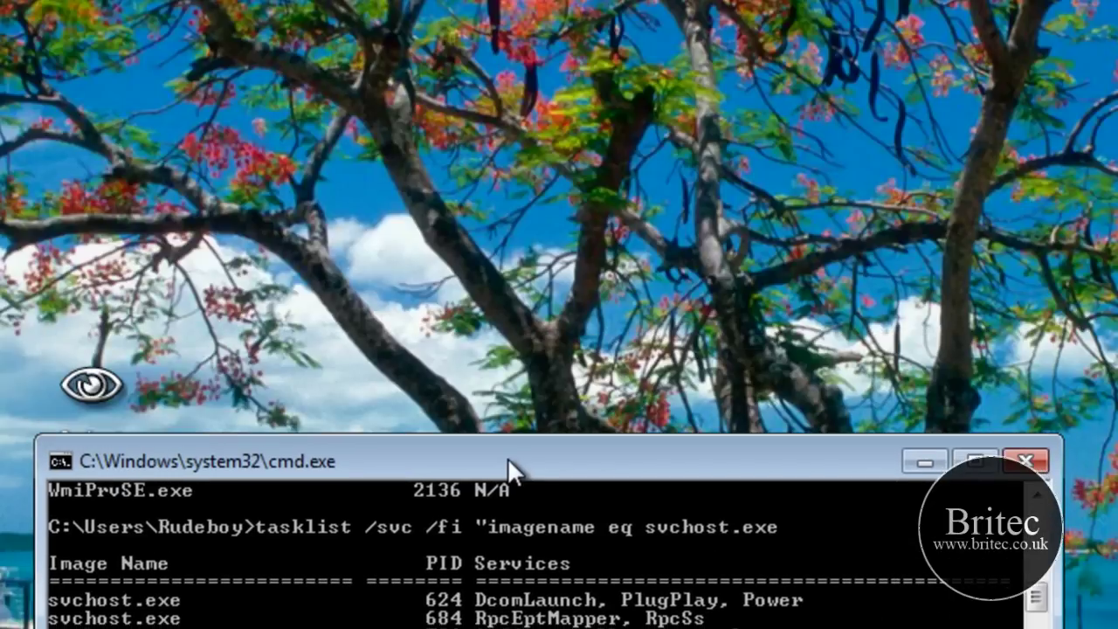
click(104, 390)
drag(104, 390, 443, 122)
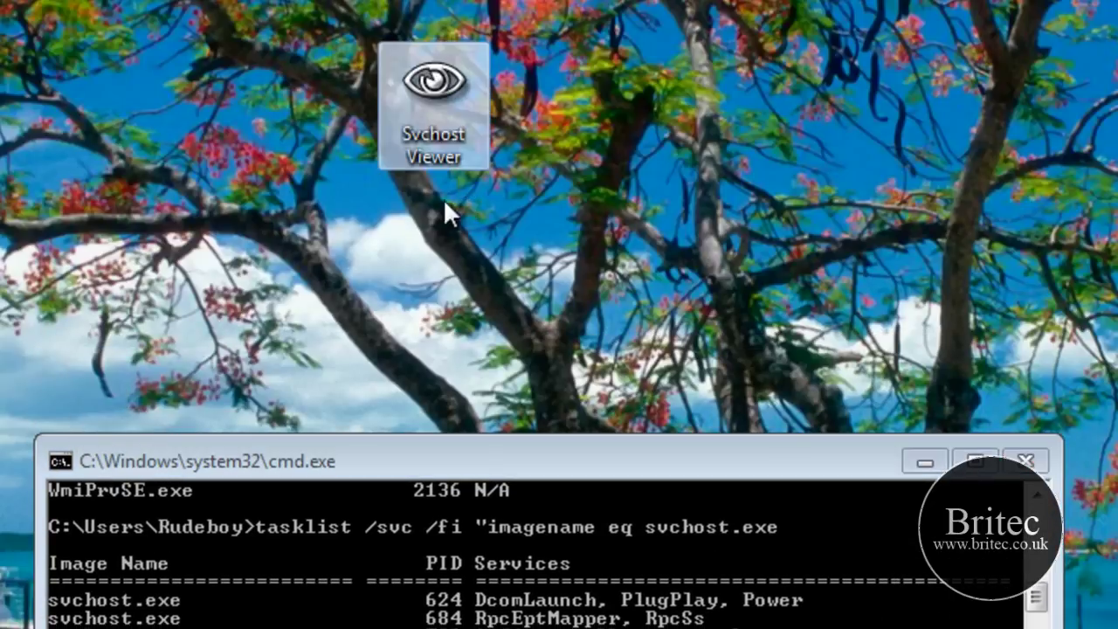
double_click(460, 81)
click(679, 319)
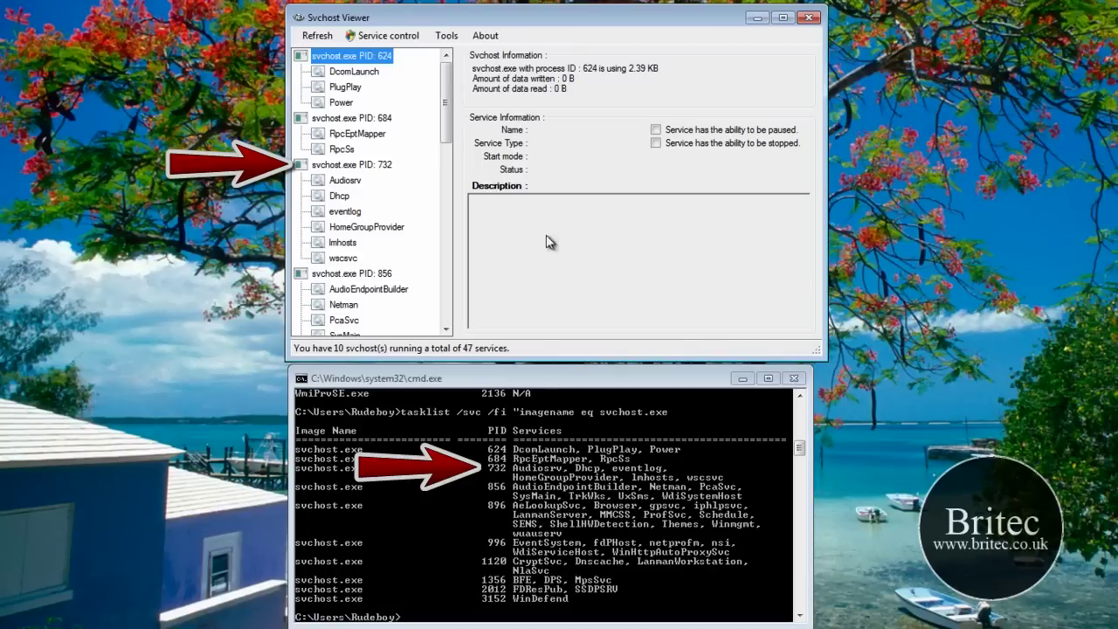
- Show svchost PID 732 and the HomeGroupProvider service details, highlighting its description
click(371, 167)
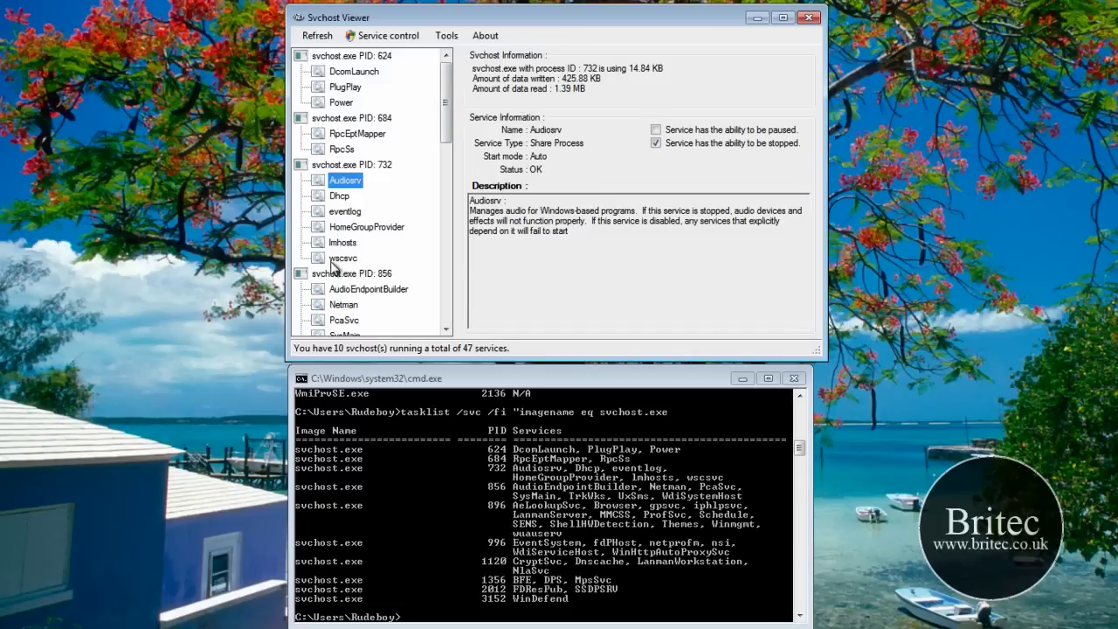
click(342, 231)
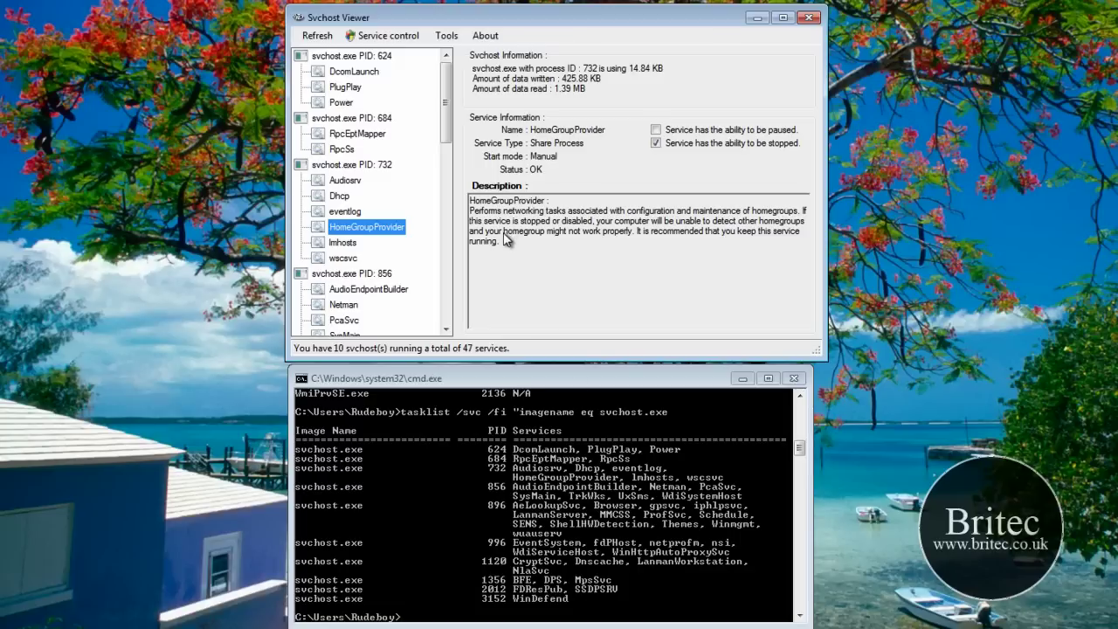
drag(499, 243, 469, 200)
click(587, 262)
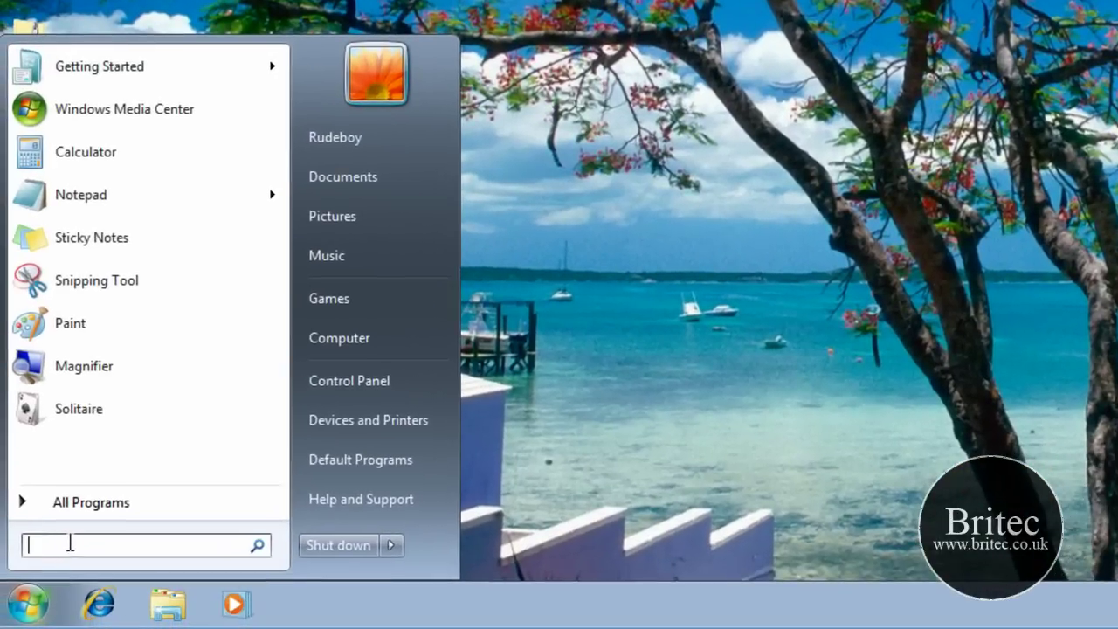
- Launch regedit, approve the UAC prompt, and position the Registry Editor window fully in view
text(regedit)
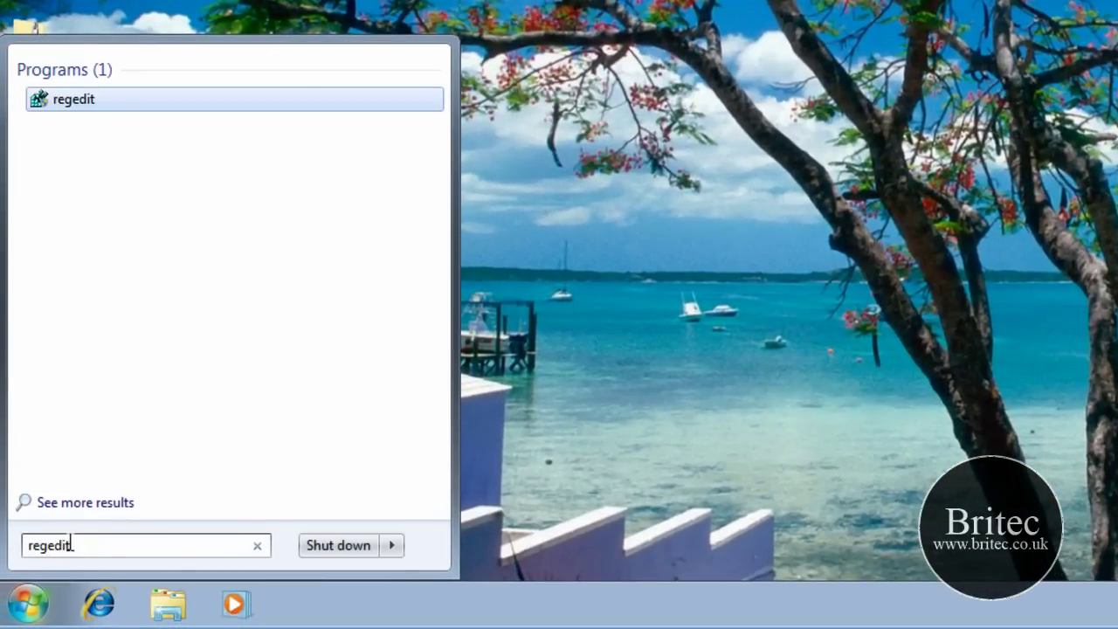
key(Return)
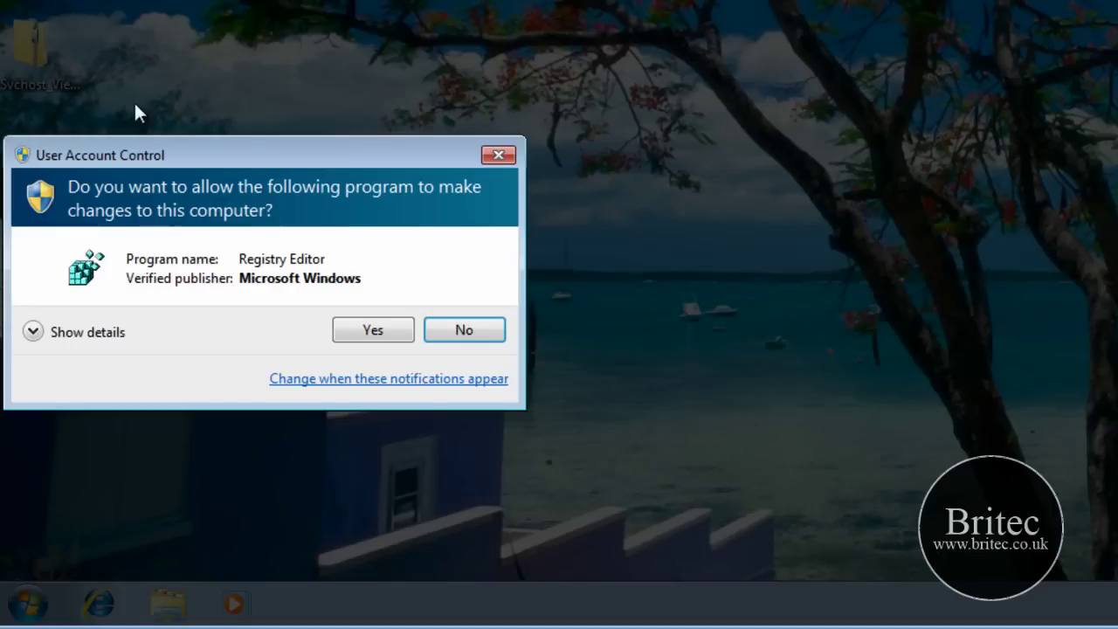
click(393, 332)
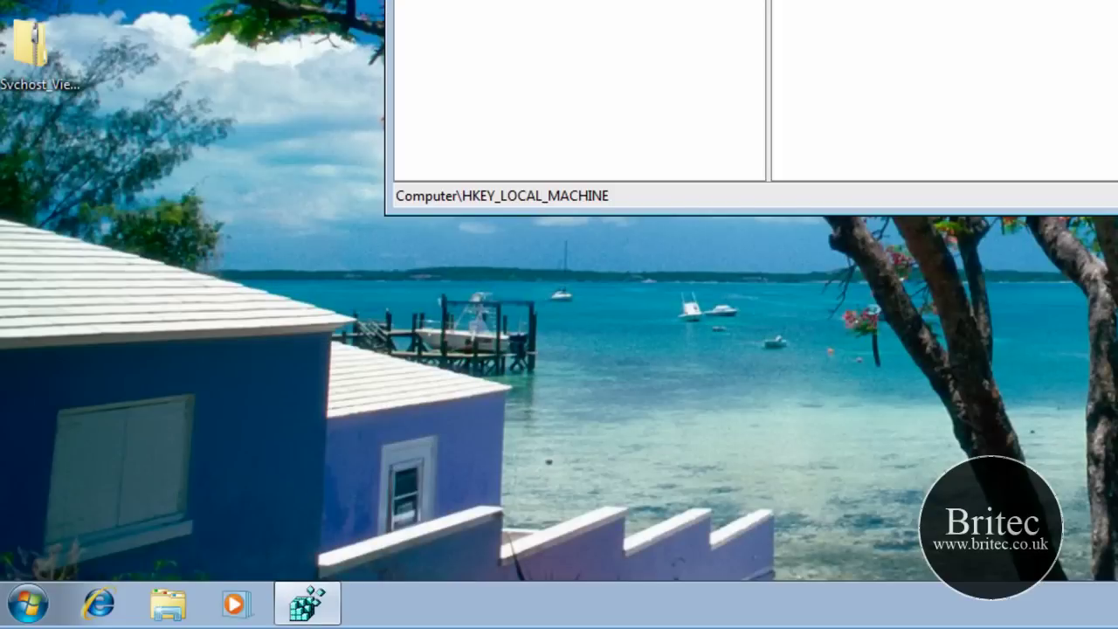
drag(751, 0, 677, 86)
drag(327, 1, 324, 0)
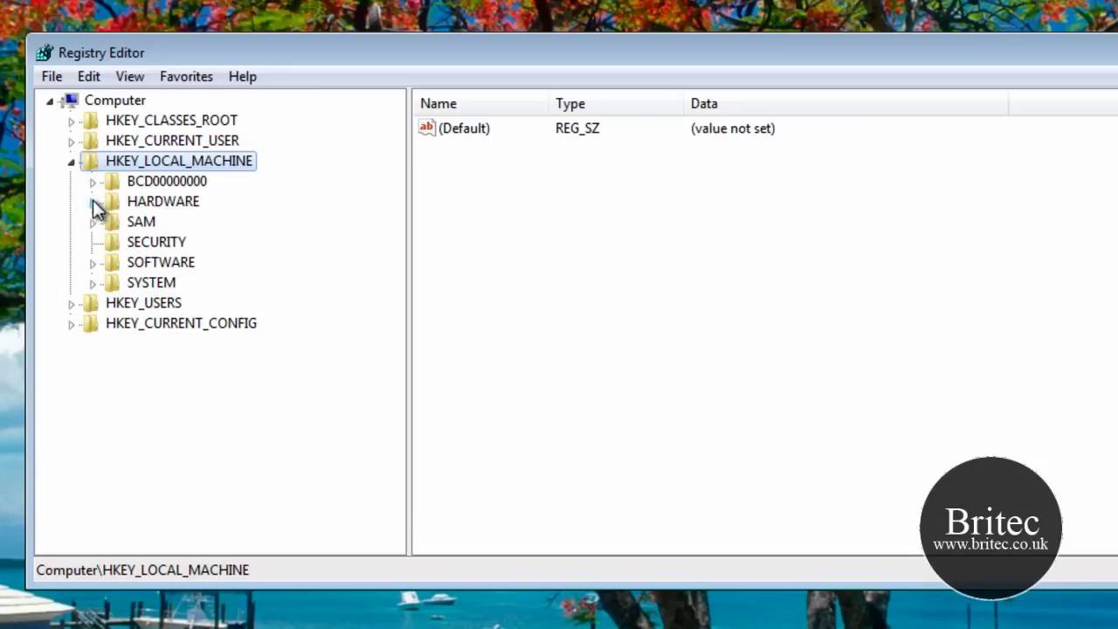
- Expand HKLM\SYSTEM\CurrentControlSet\services and select the AFD key to view its values
click(96, 283)
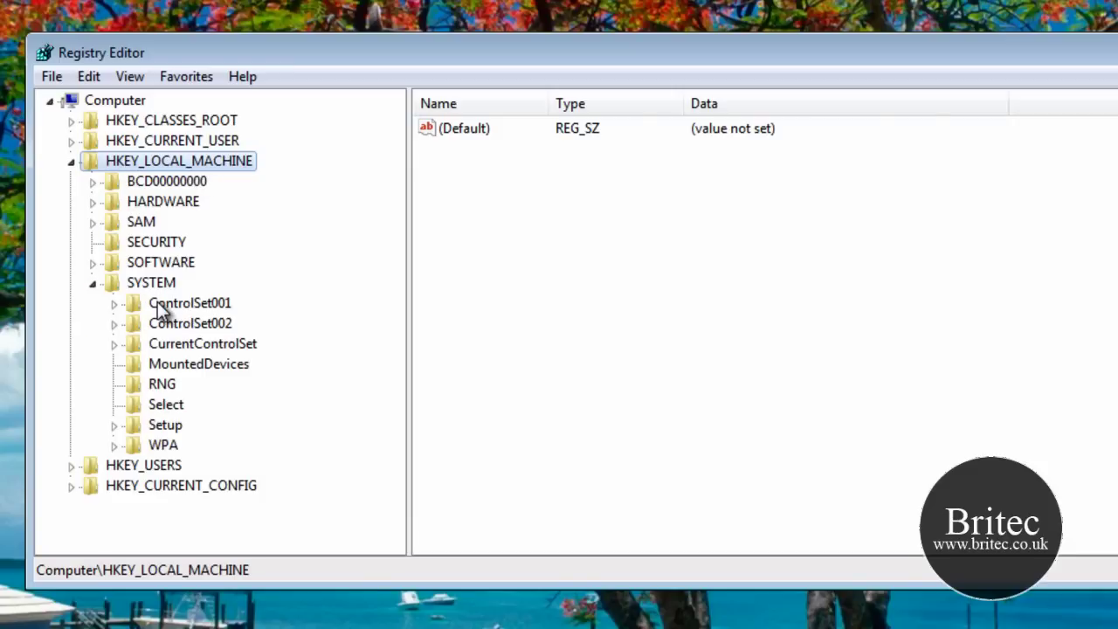
click(115, 346)
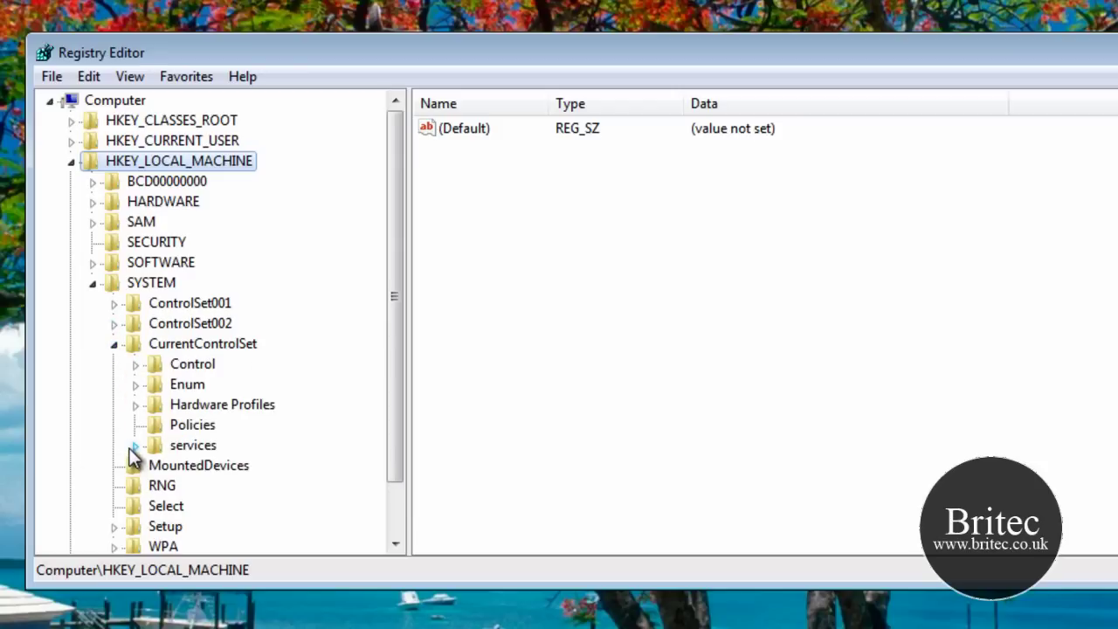
click(131, 447)
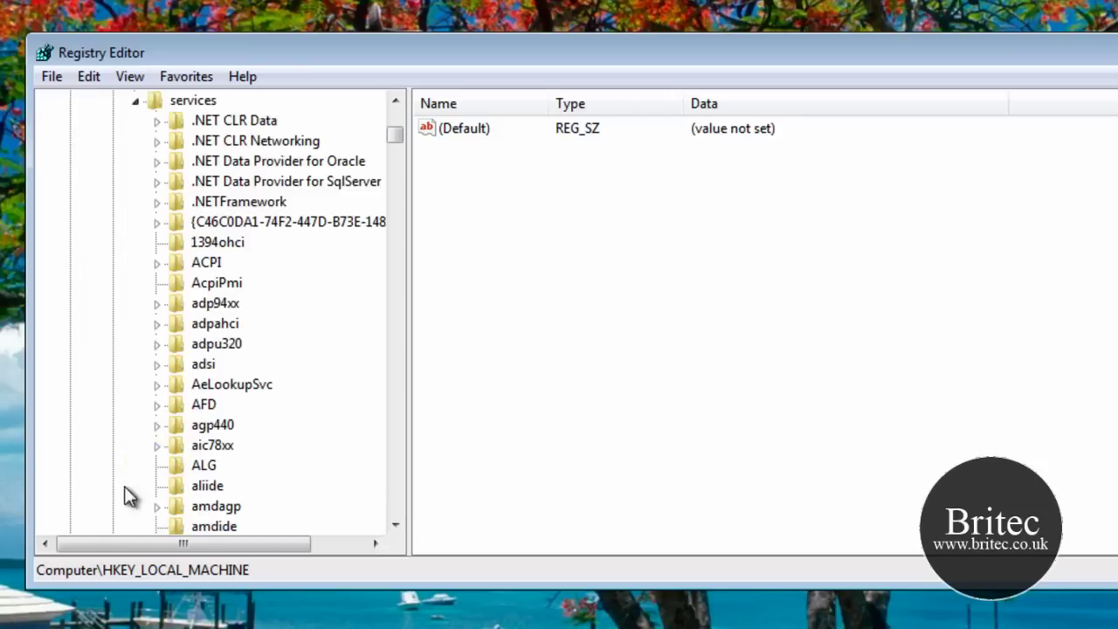
click(200, 364)
key(Down)
key(Down)
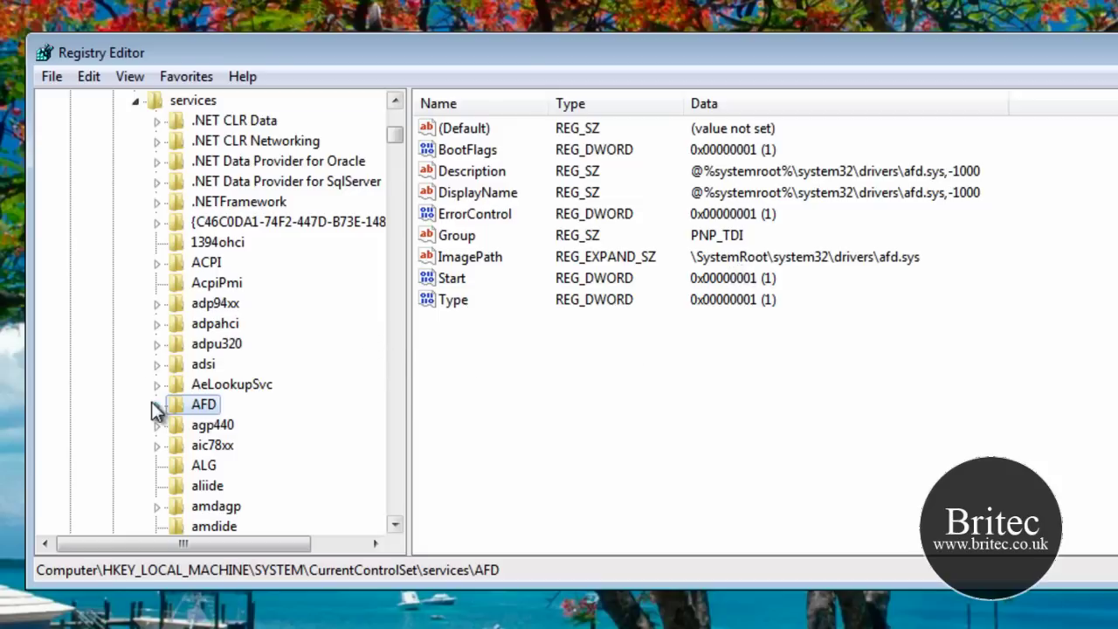
scroll(174, 295, up, 4)
- Fold up services, CurrentControlSet and SYSTEM, then expand the SOFTWARE key
click(135, 343)
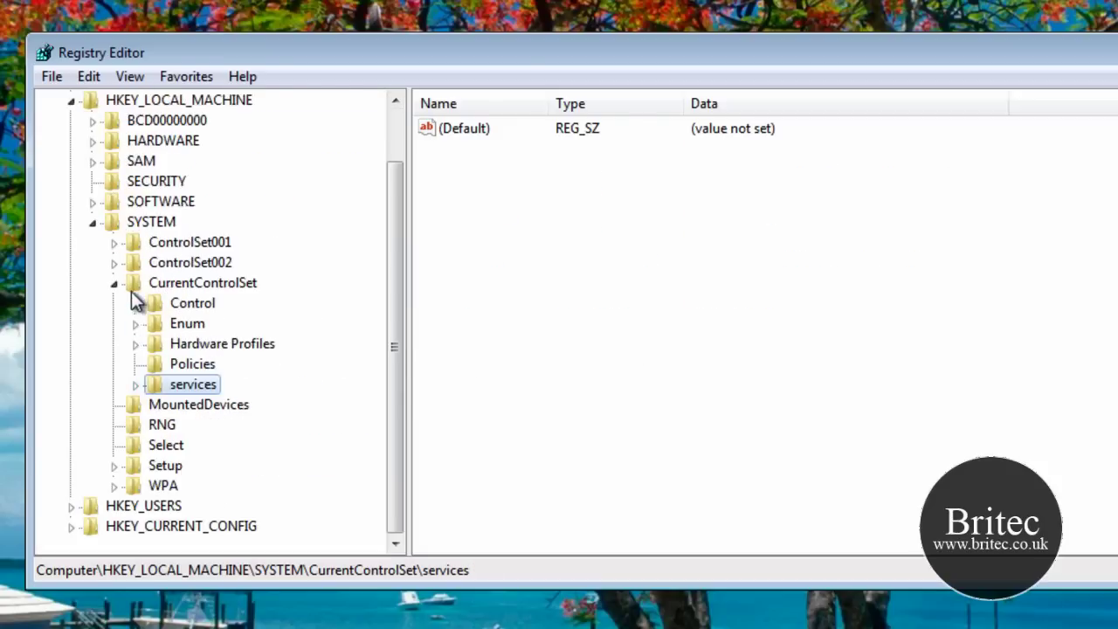
click(114, 284)
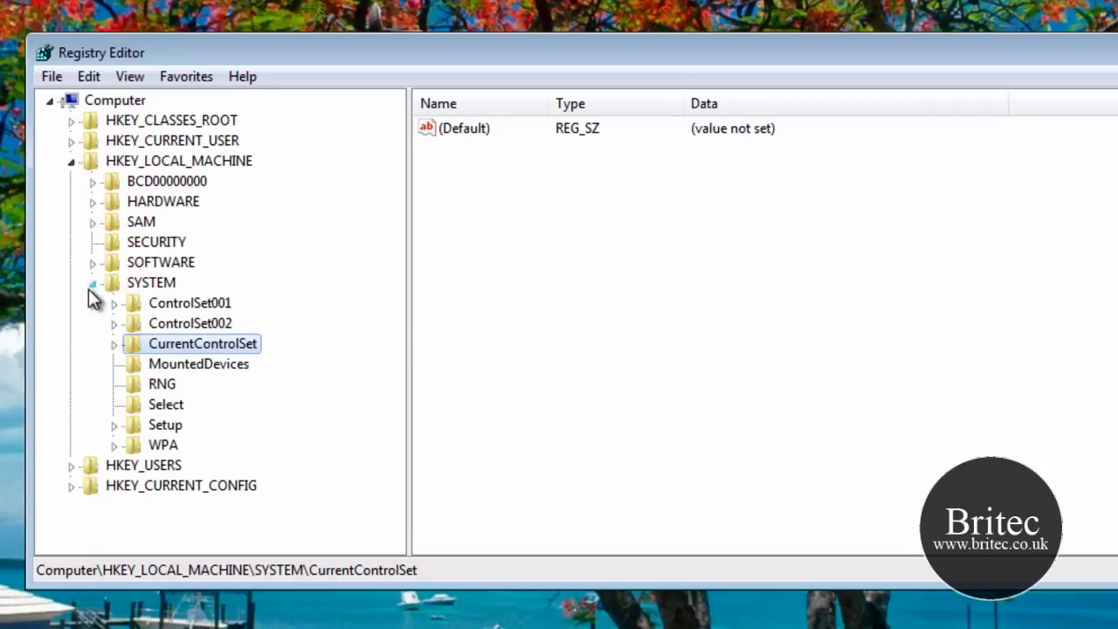
click(92, 284)
click(92, 263)
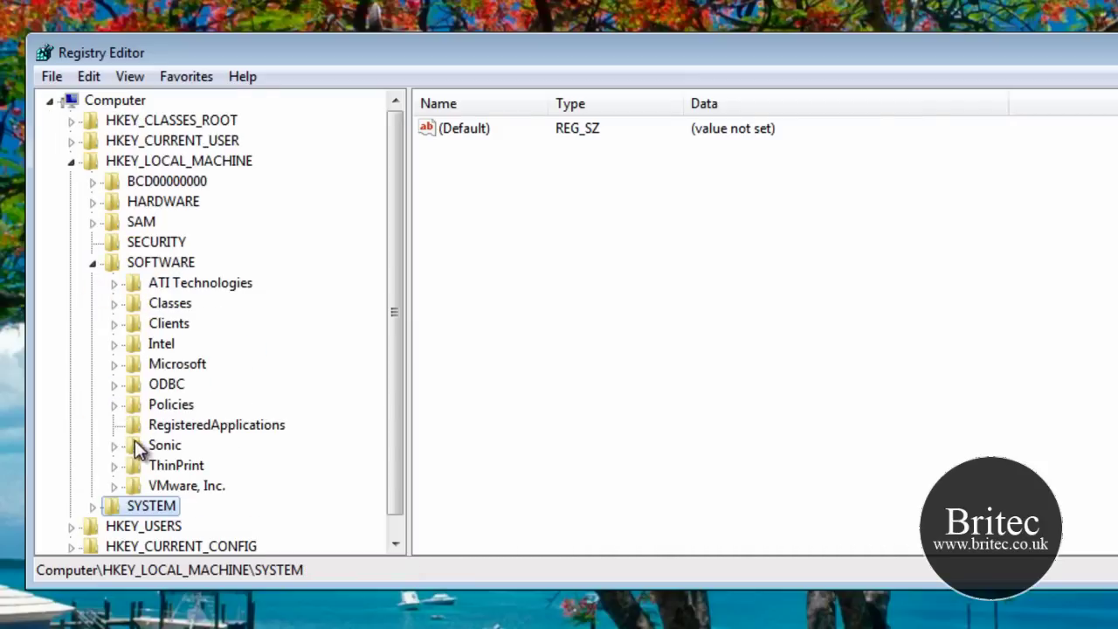
- Drill down through Microsoft and Windows NT to the CurrentVersion key
click(114, 365)
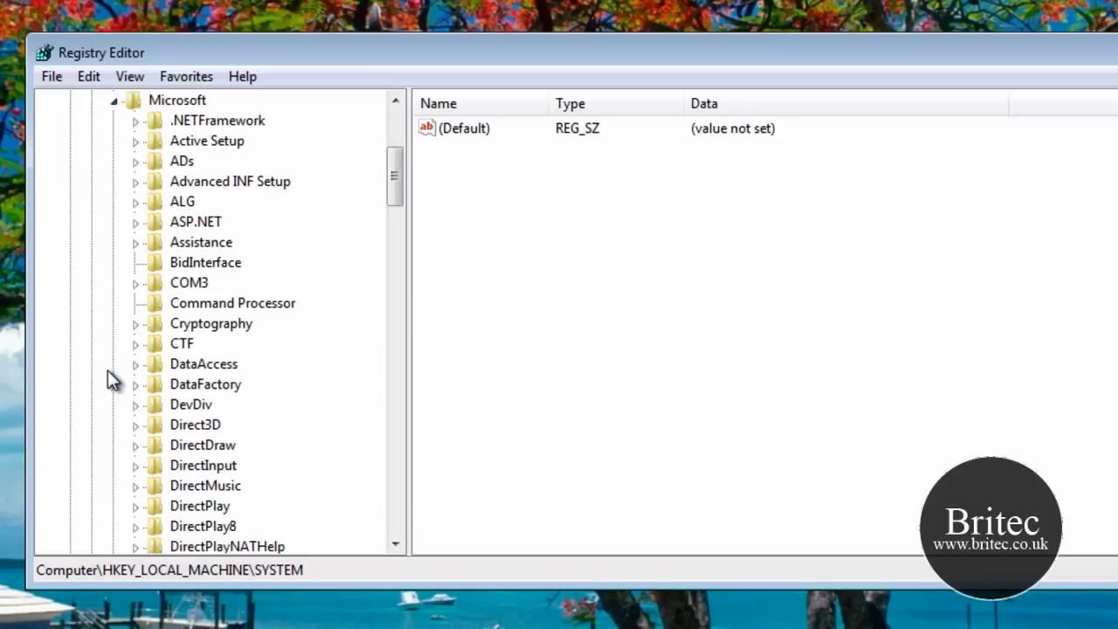
scroll(166, 356, down, 8)
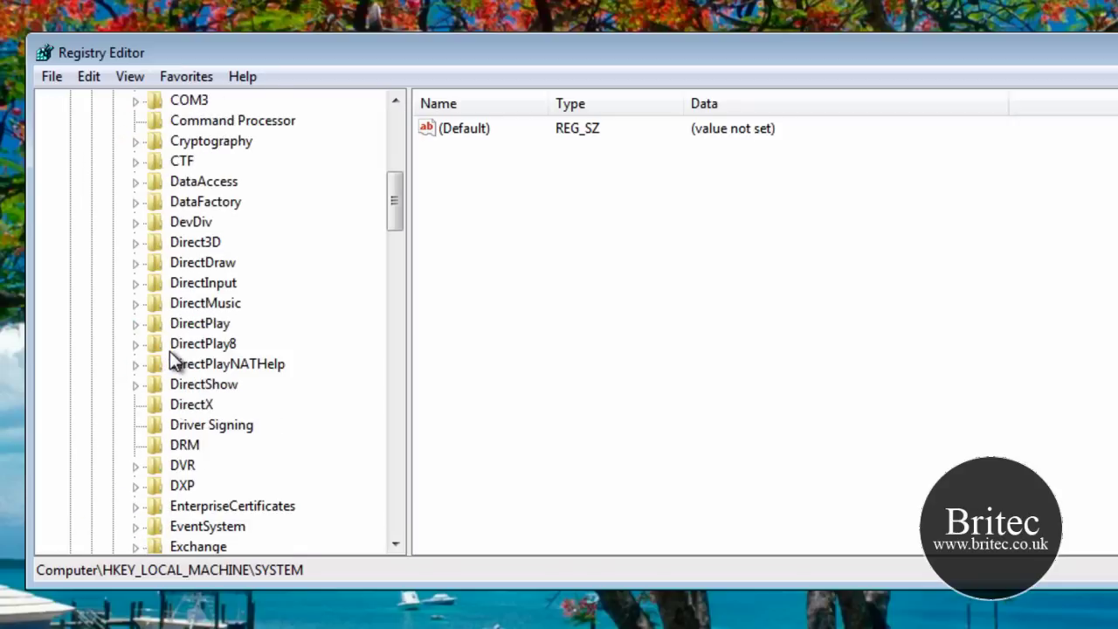
scroll(173, 365, down, 14)
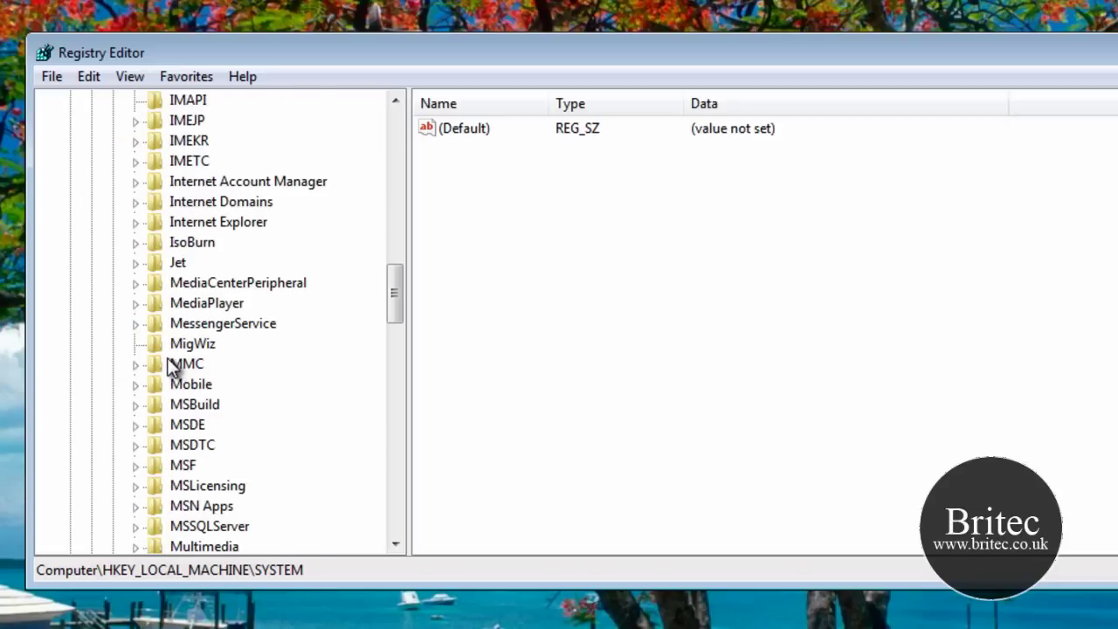
scroll(175, 358, down, 17)
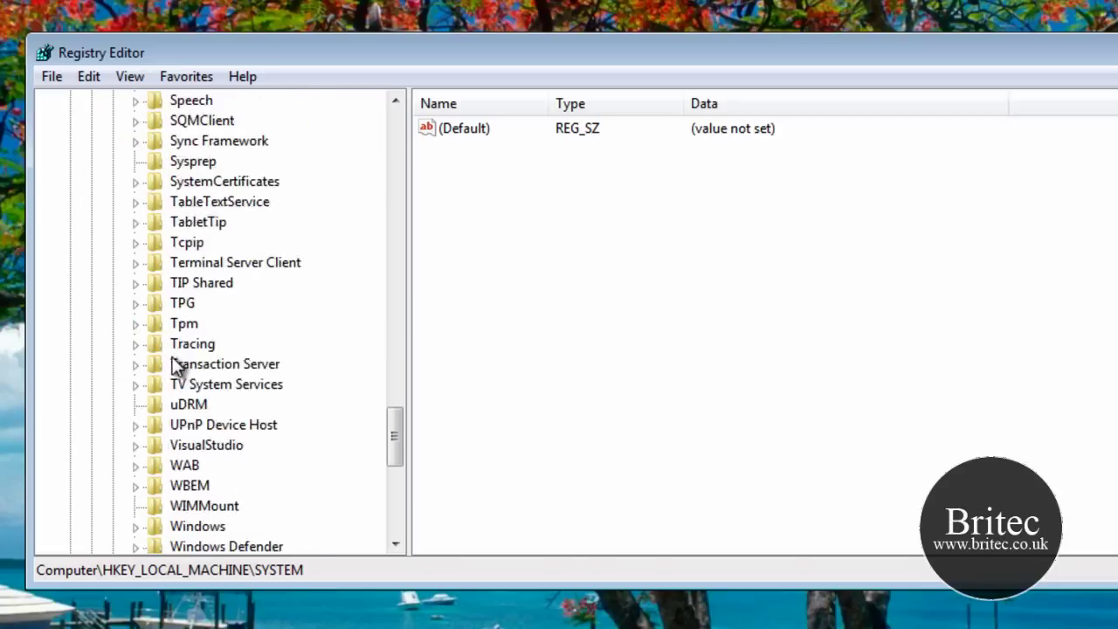
scroll(166, 375, up, 6)
scroll(159, 387, down, 6)
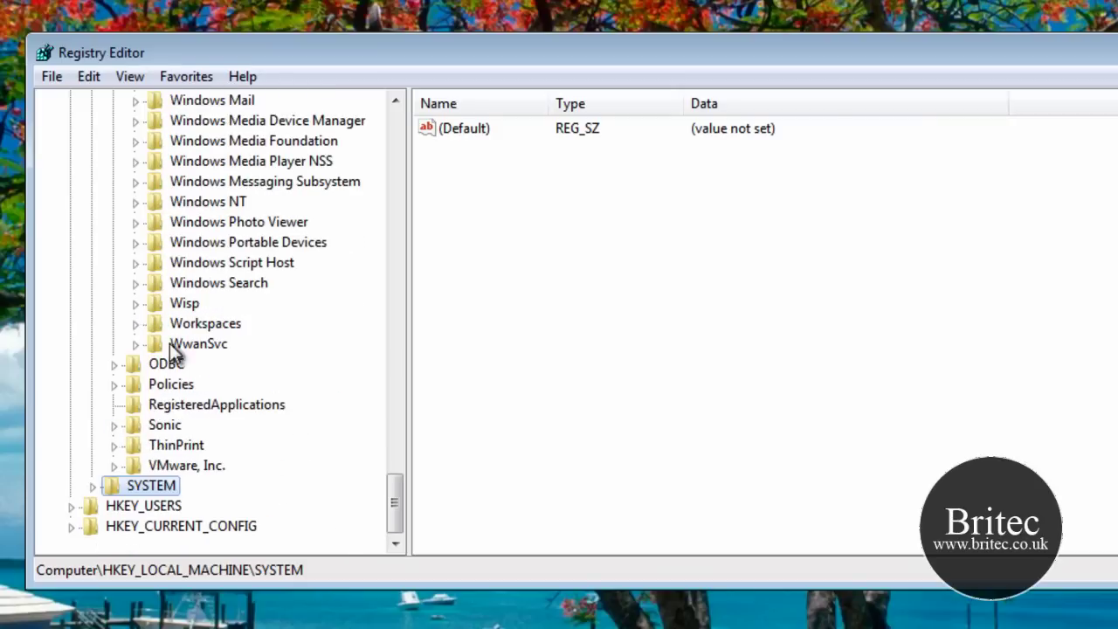
click(135, 202)
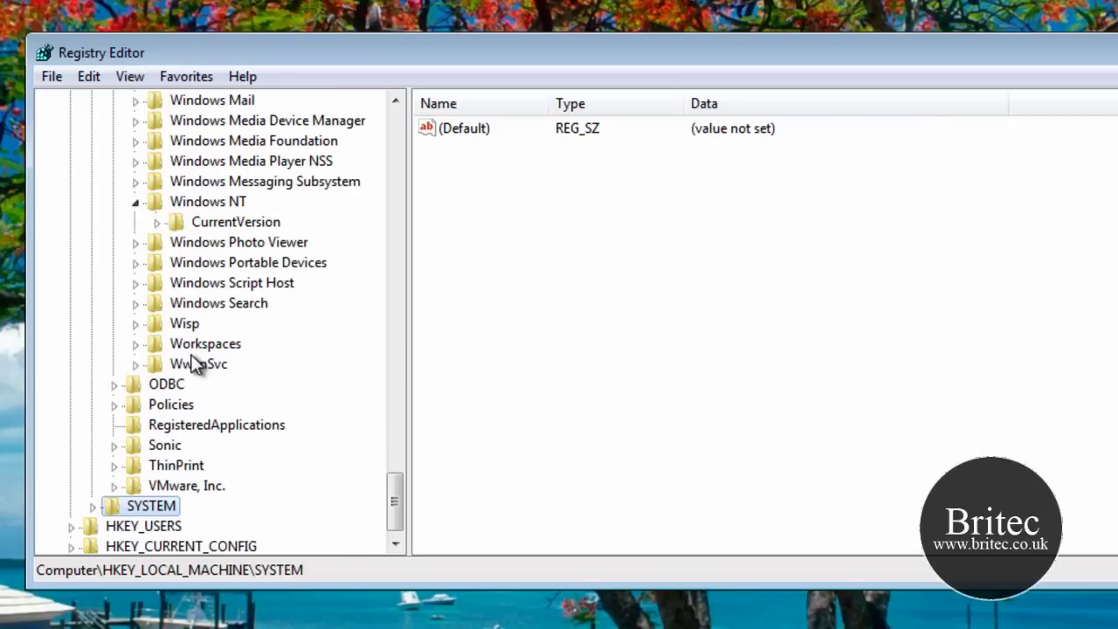
click(157, 222)
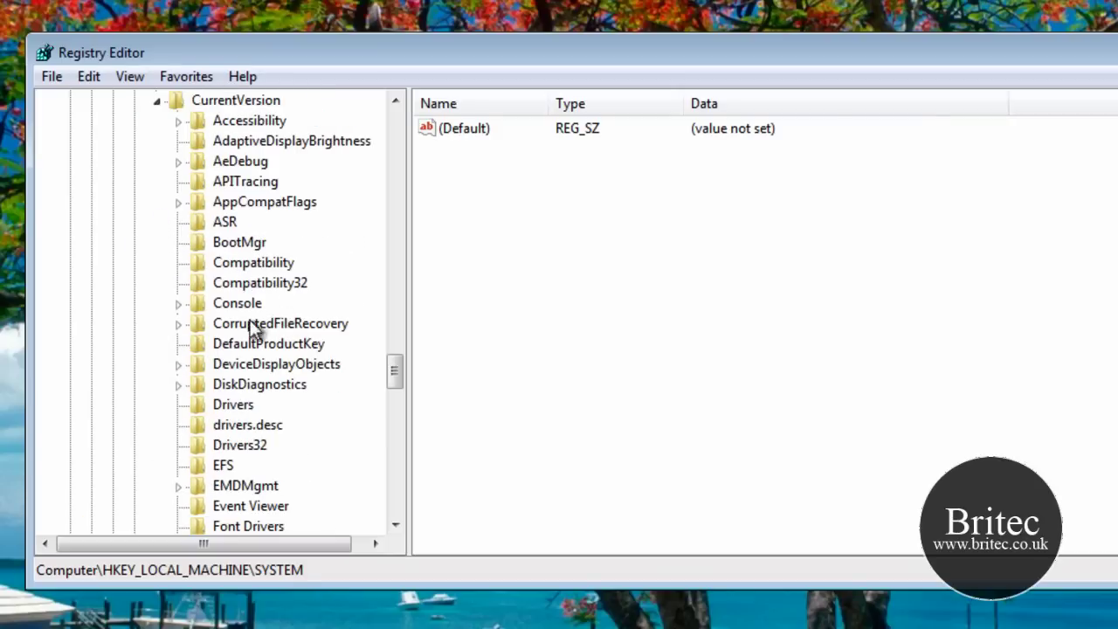
scroll(231, 331, down, 20)
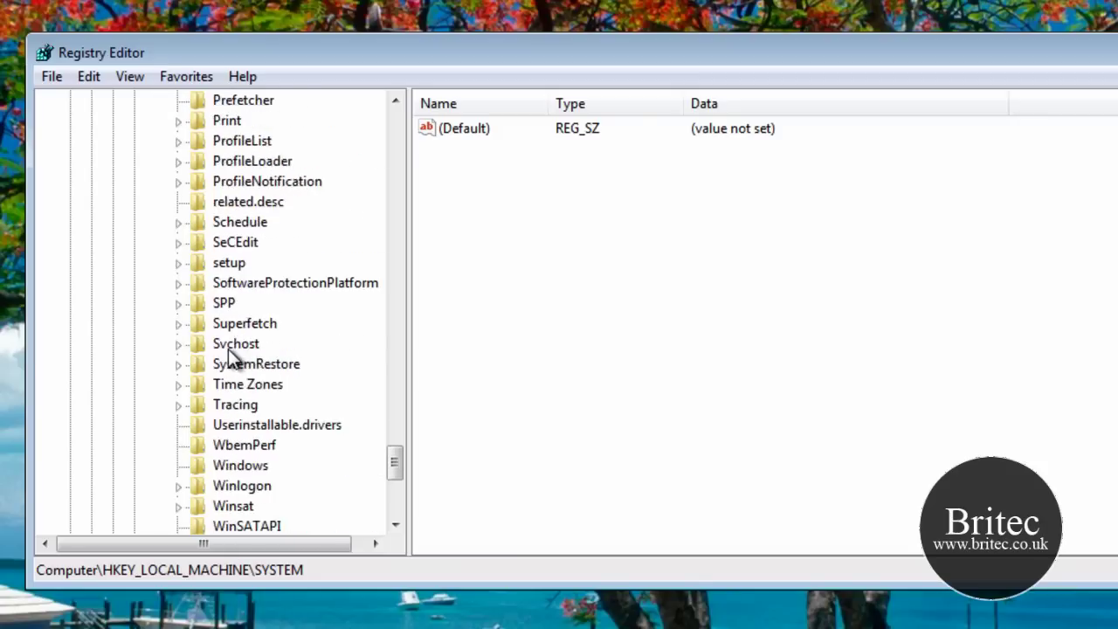
scroll(228, 353, up, 7)
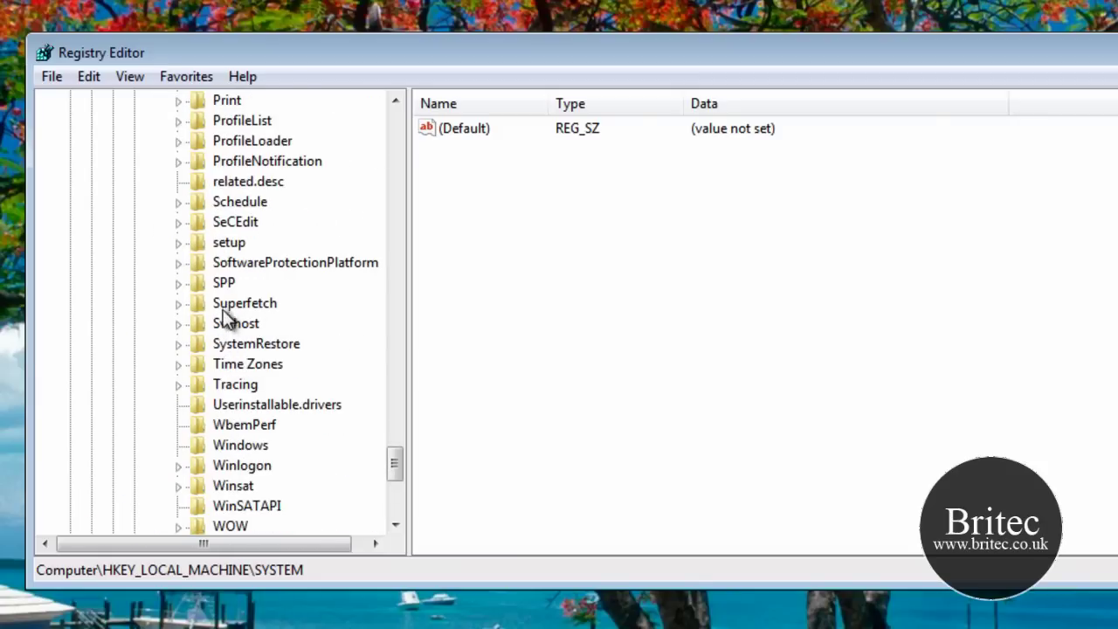
- Show the Svchost key's group values and look over the LocalService and imgsvc entries
click(215, 325)
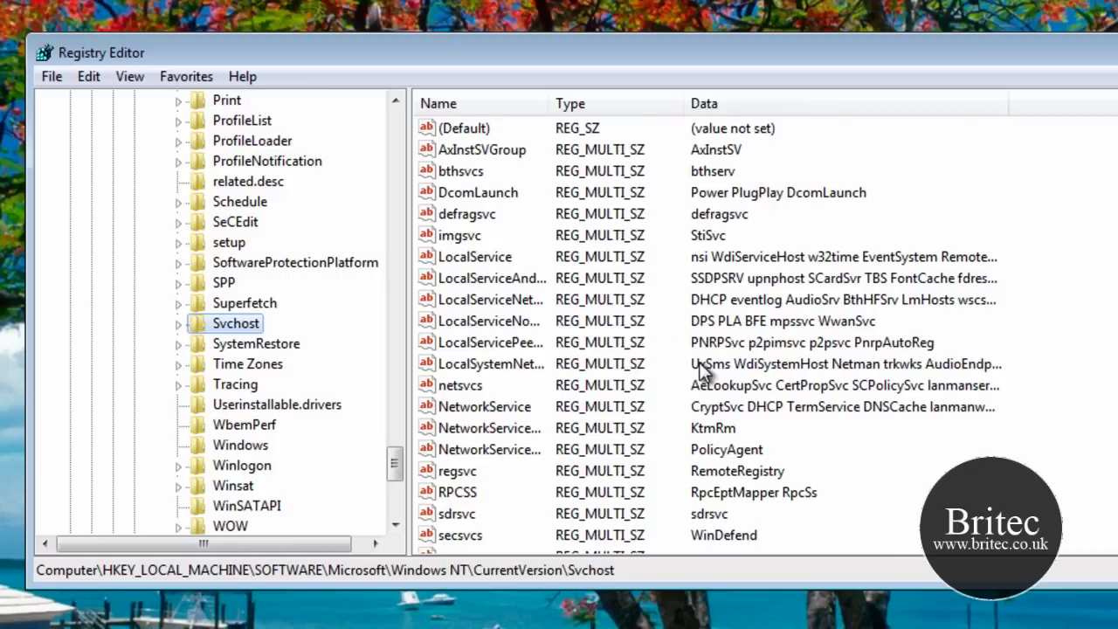
click(732, 319)
click(481, 277)
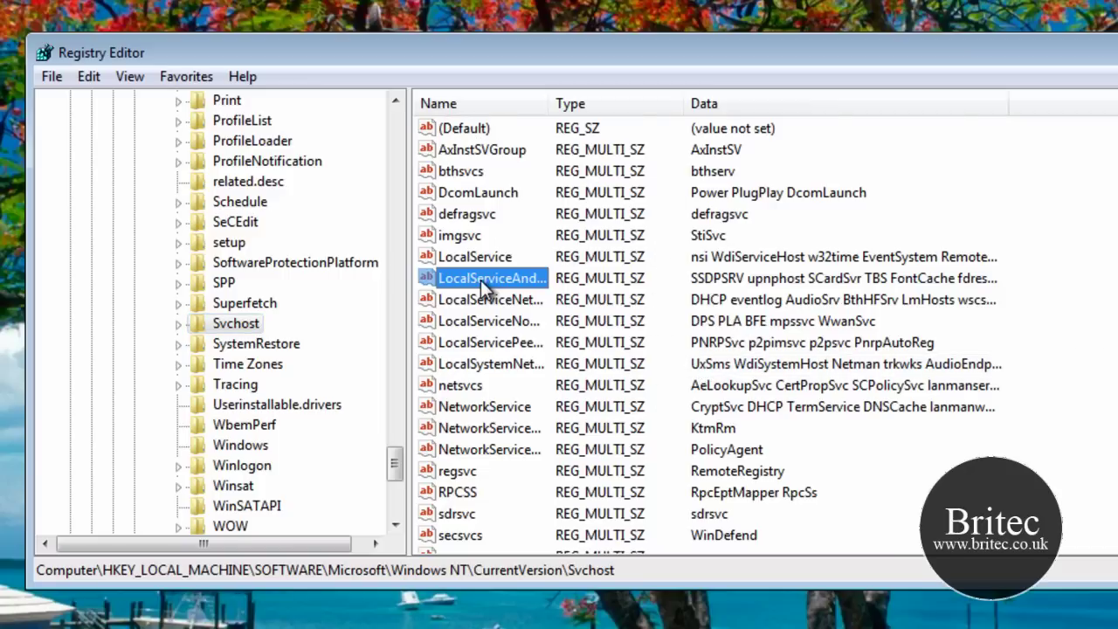
click(457, 236)
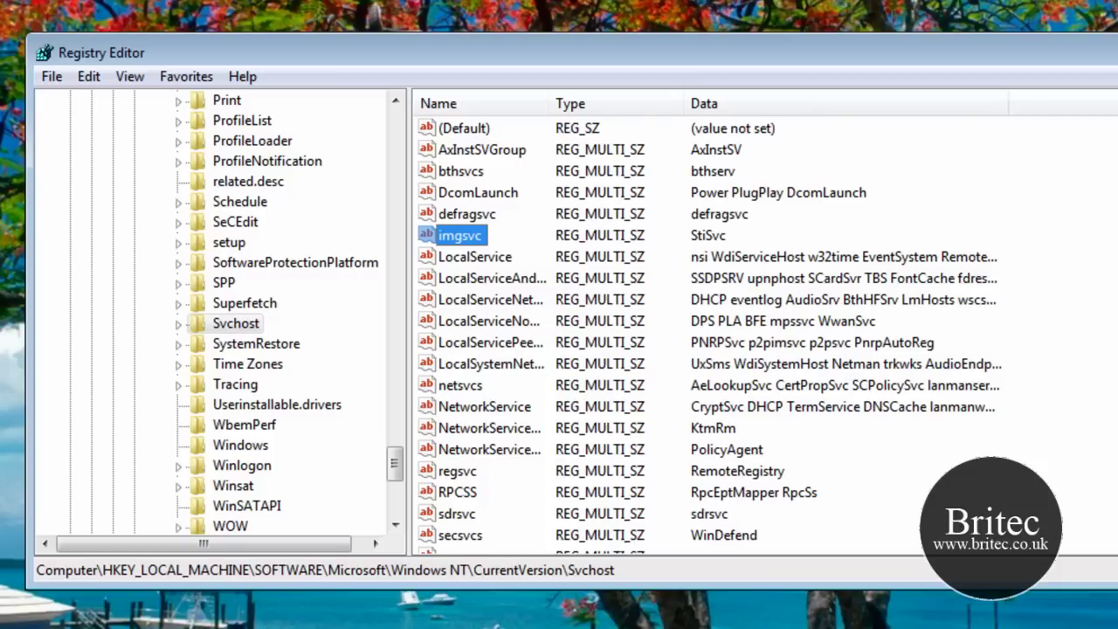
scroll(710, 335, down, 2)
scroll(710, 334, up, 2)
drag(396, 469, 399, 368)
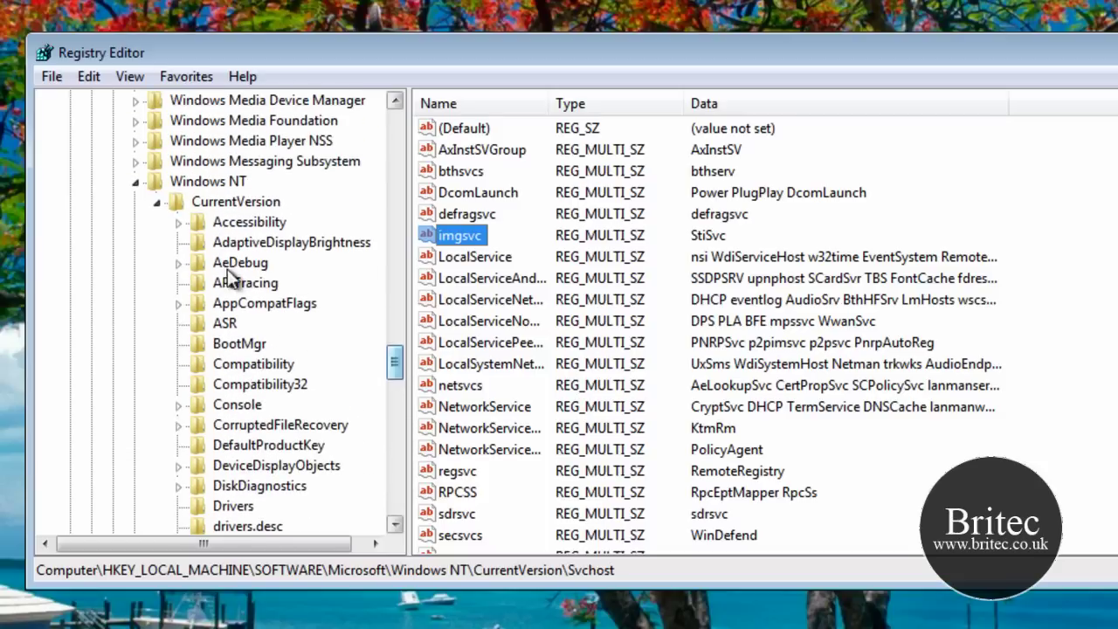
- View CurrentVersion's own values, then re-expand it to list its subkeys
click(158, 205)
click(154, 202)
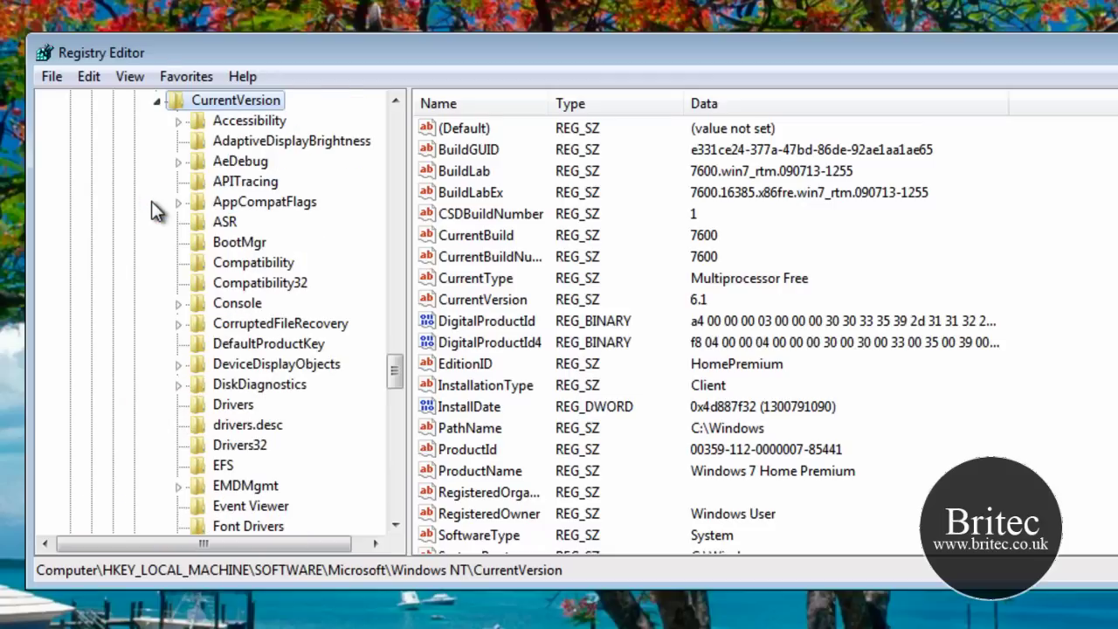
mouse_move(394, 373)
mouse_down()
mouse_move(402, 463)
mouse_move(393, 305)
mouse_move(395, 338)
mouse_up()
- Collapse the CurrentVersion, Windows NT and Microsoft keys in the tree
click(157, 466)
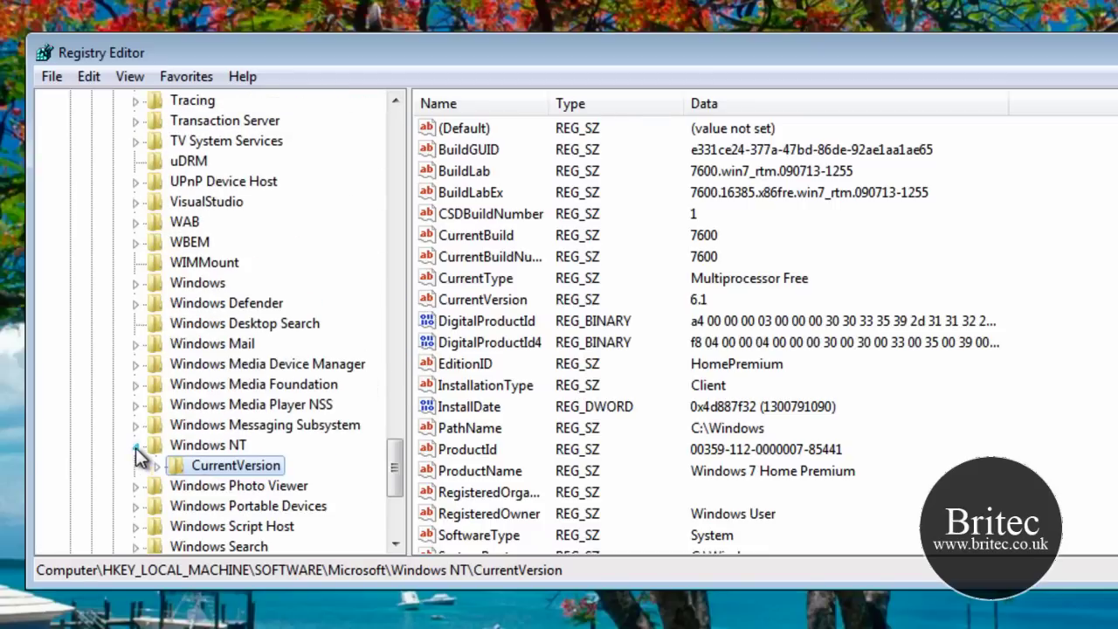
click(135, 444)
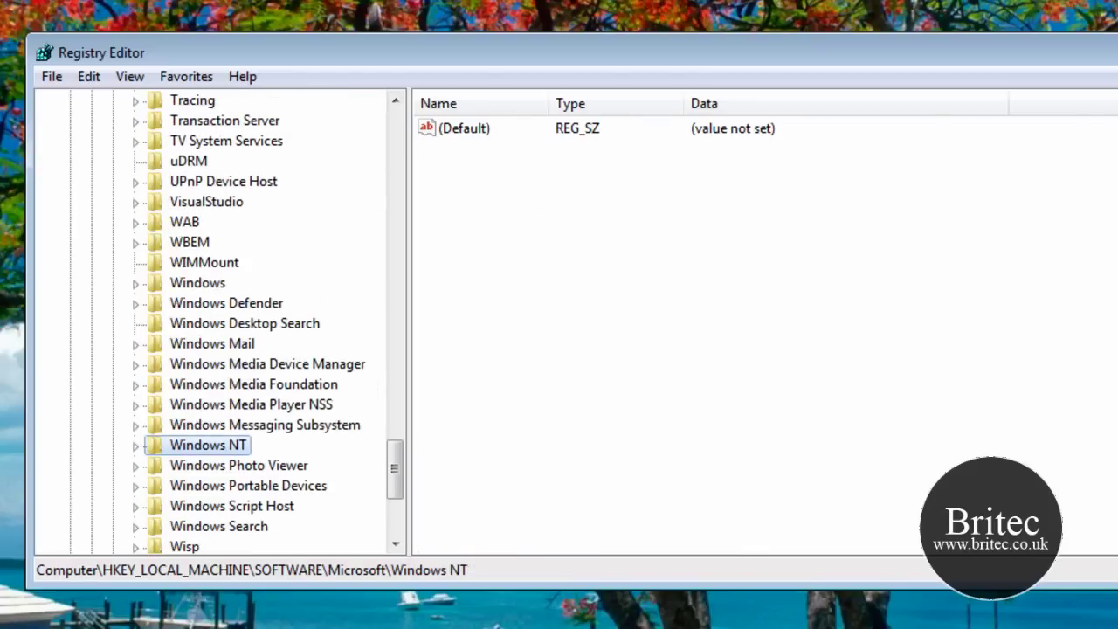
drag(396, 450, 397, 117)
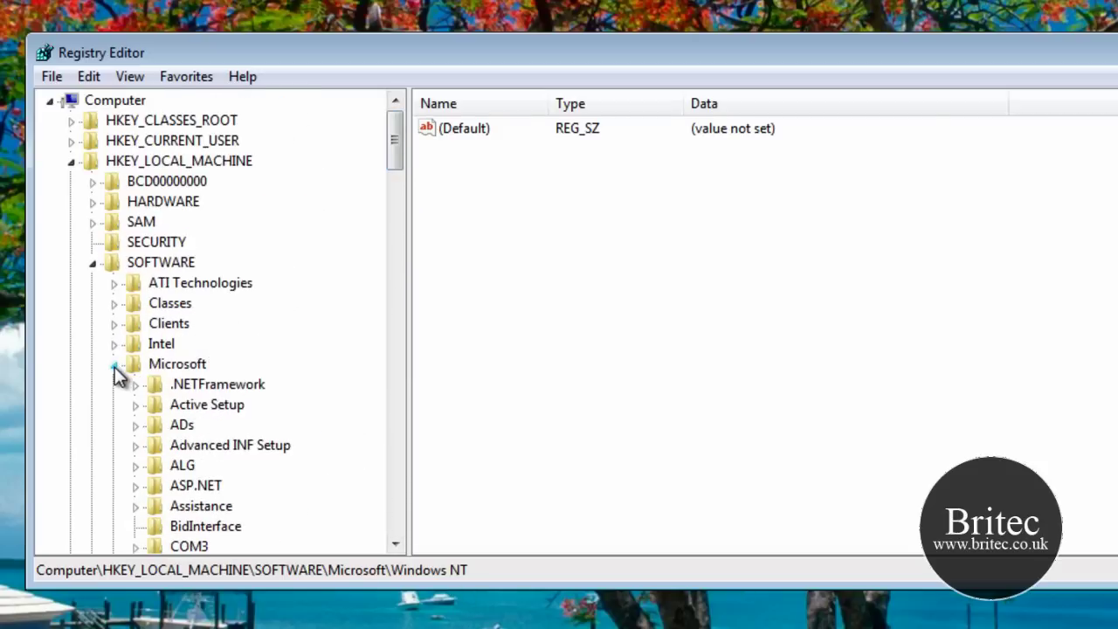
click(114, 365)
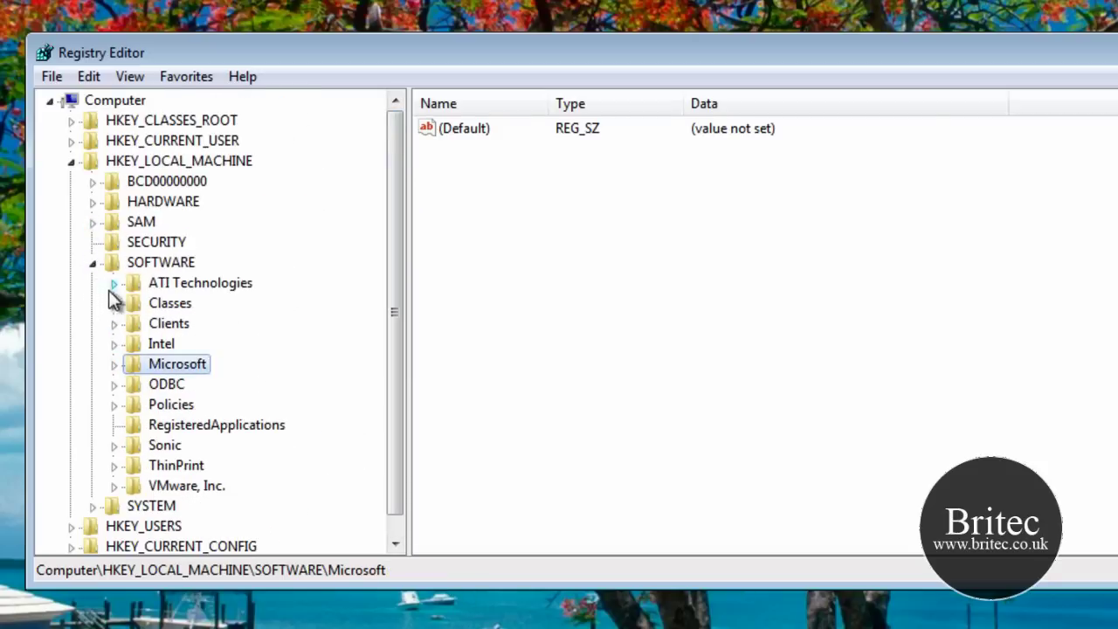
- Collapse SOFTWARE and expand SYSTEM > CurrentControlSet > services
click(93, 264)
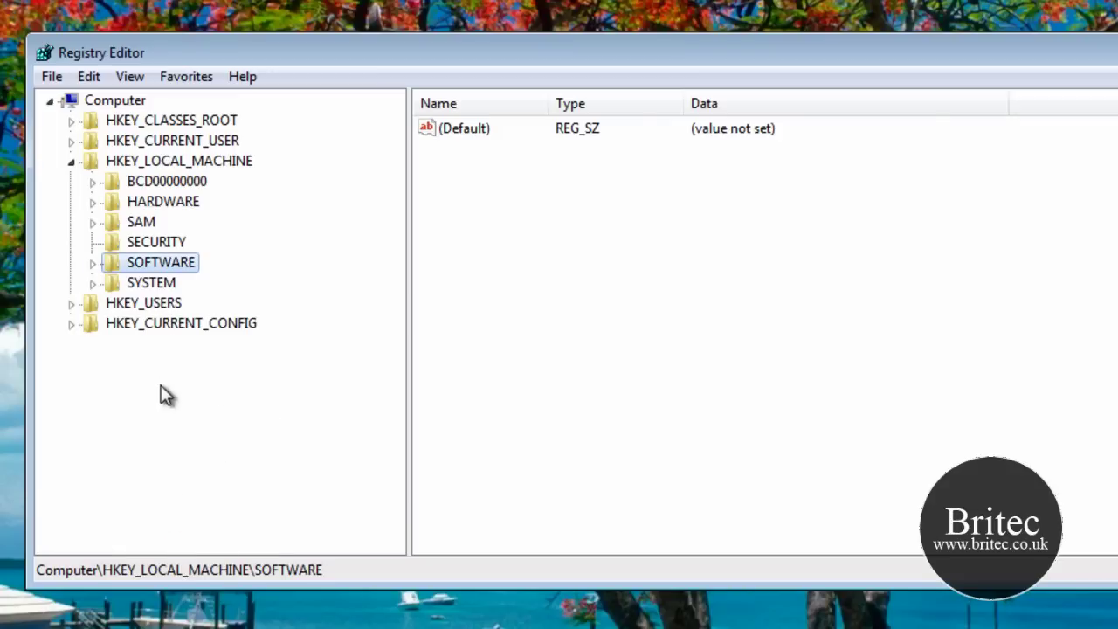
click(94, 284)
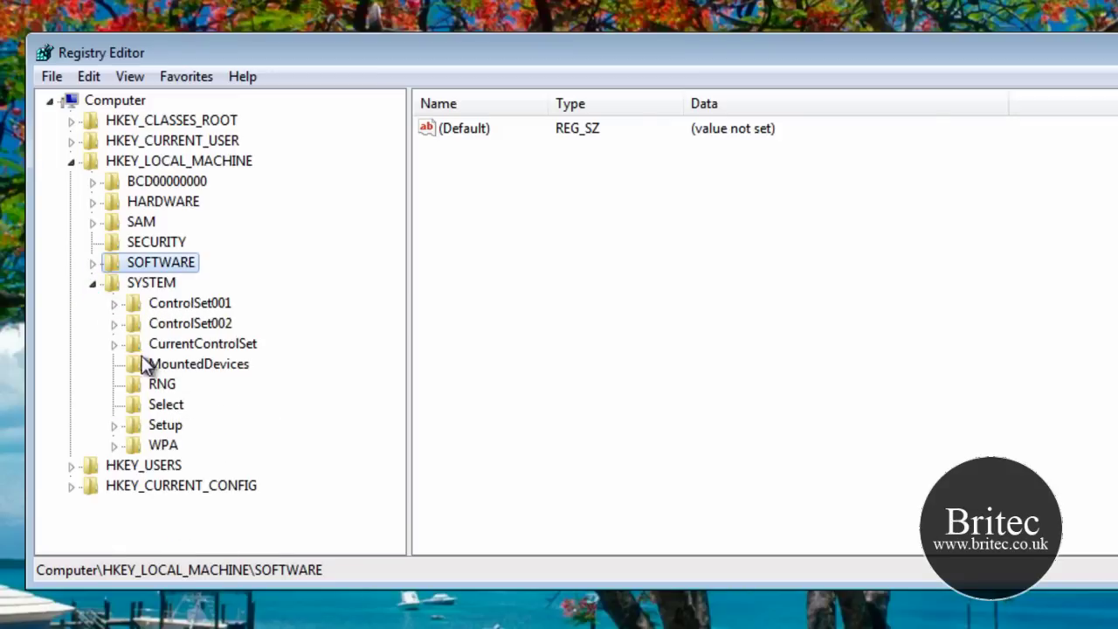
click(115, 343)
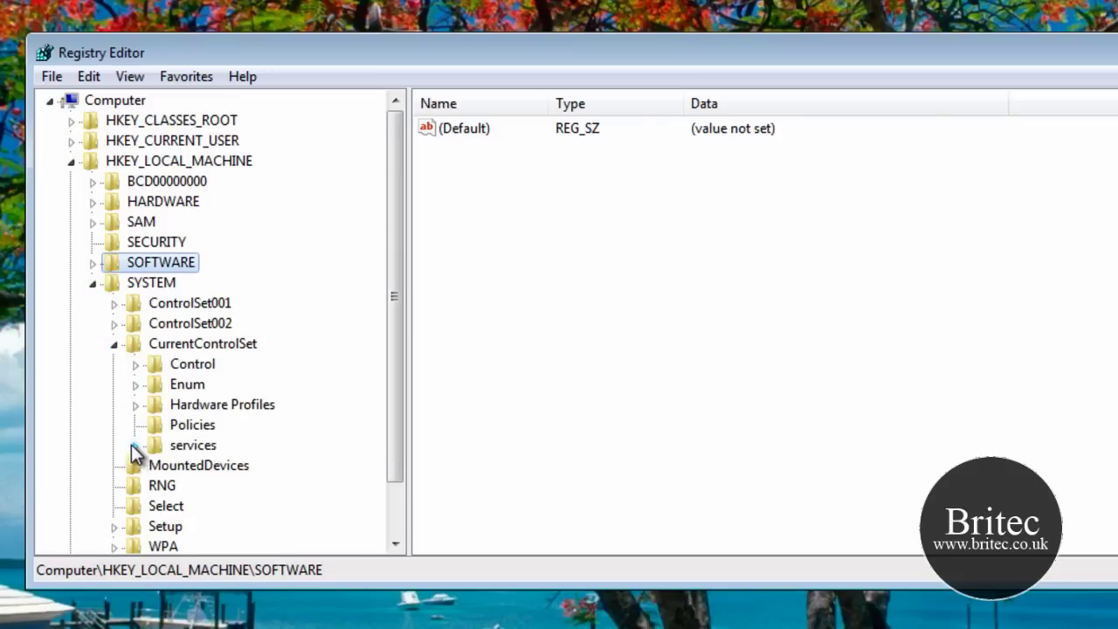
click(132, 445)
- View the AcpiPmi, AeLookupSvc and aic78xx entries, then fold services and CurrentControlSet away
click(219, 282)
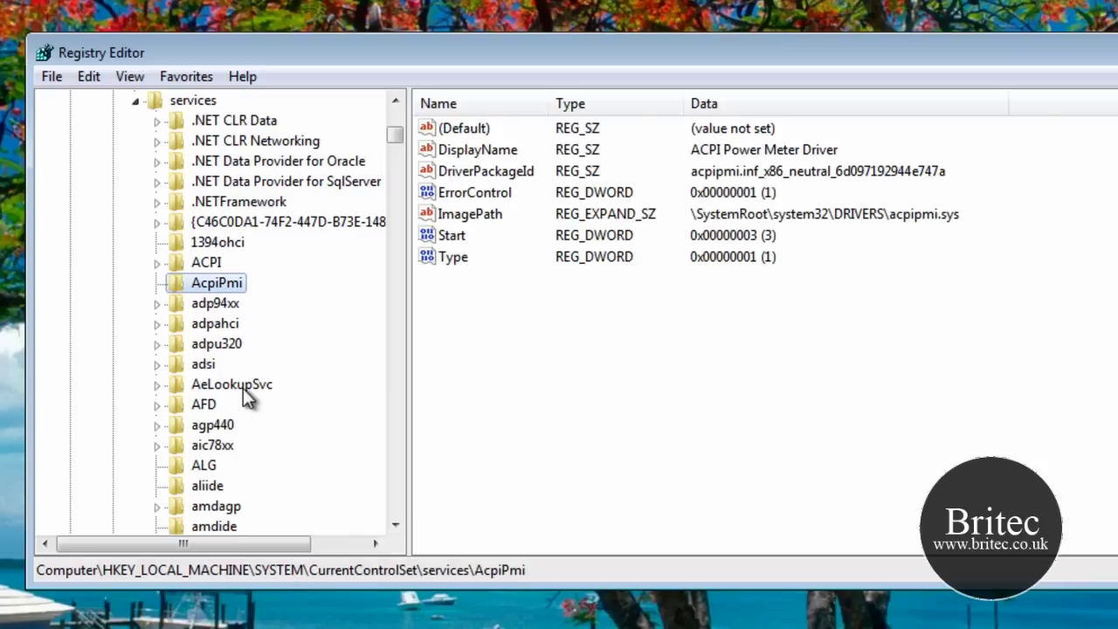
click(219, 383)
click(209, 443)
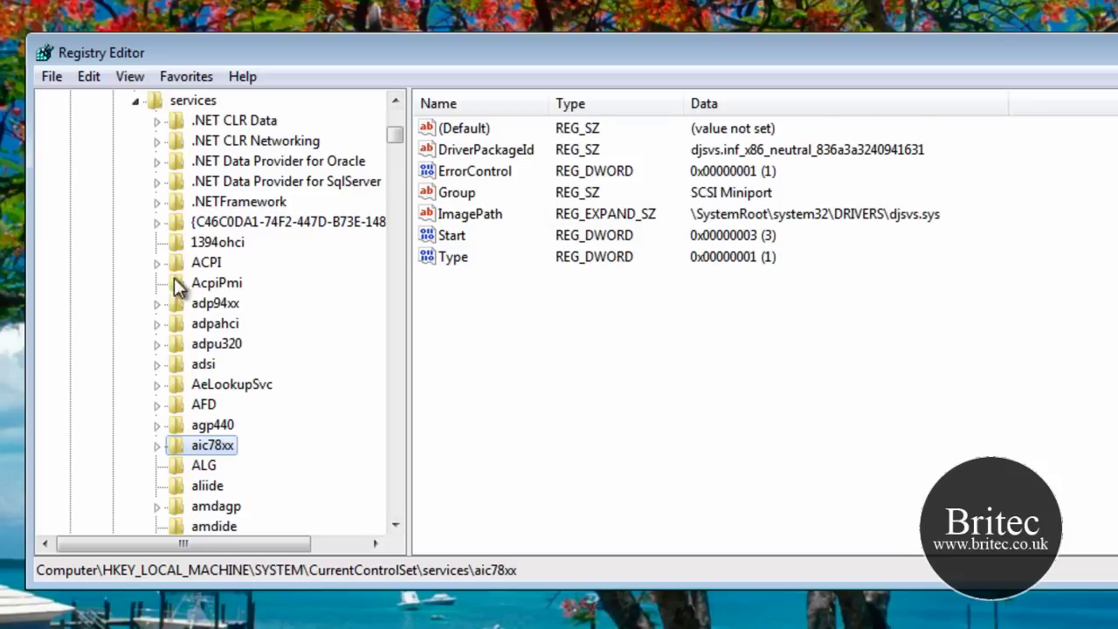
click(135, 101)
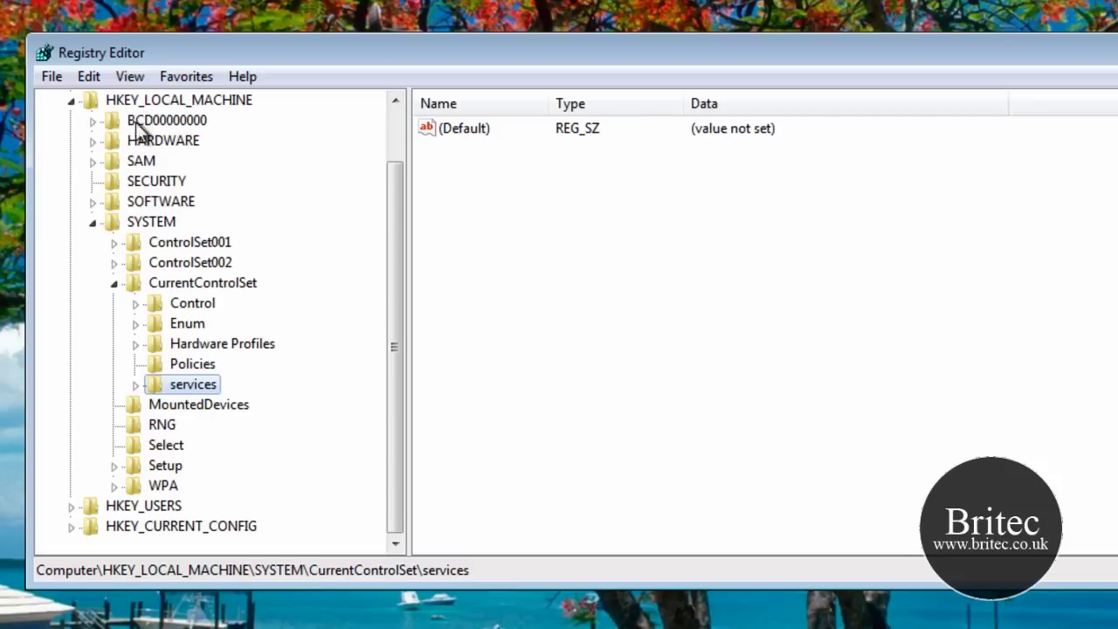
click(114, 283)
- Collapse the SYSTEM branch under HKEY_LOCAL_MACHINE
click(92, 282)
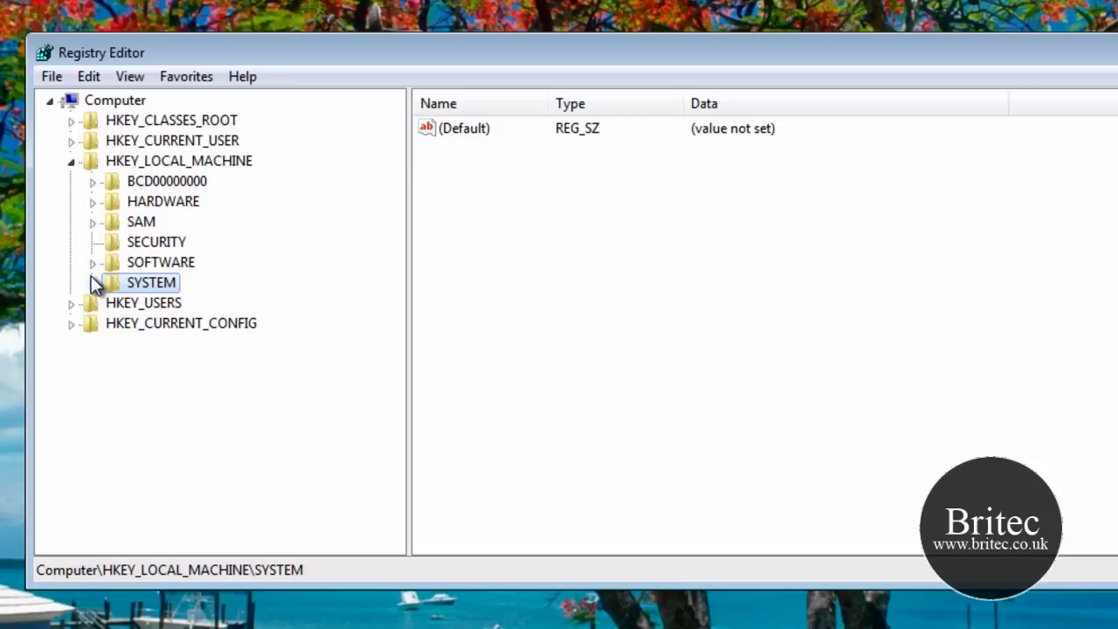
- Open adp94xx under SYSTEM\ControlSet001\services and select its ImagePath value
click(91, 276)
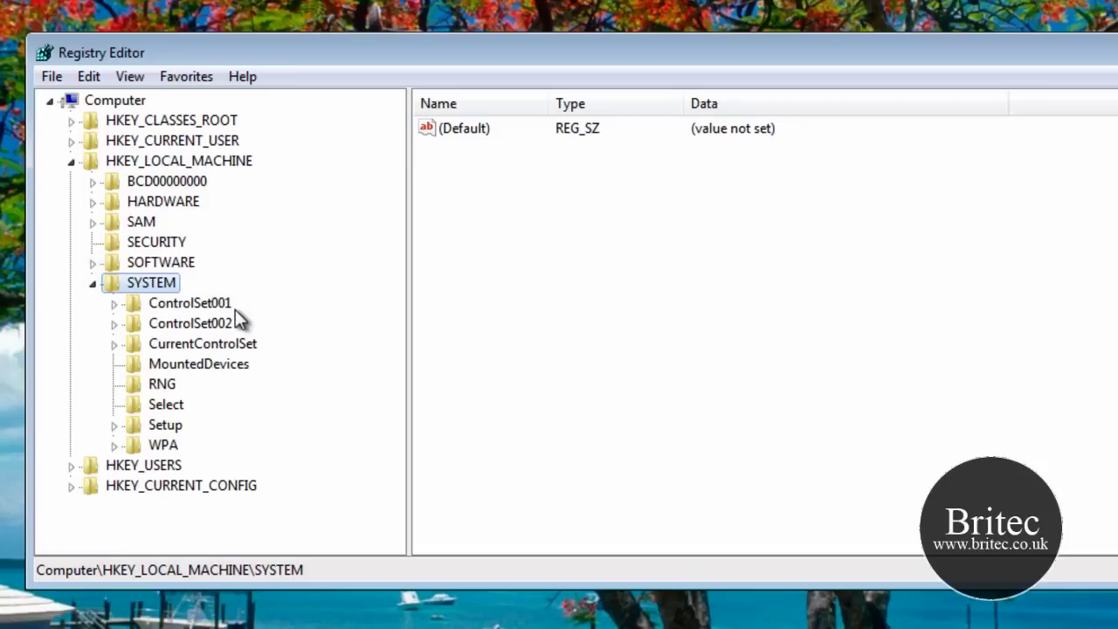
click(113, 304)
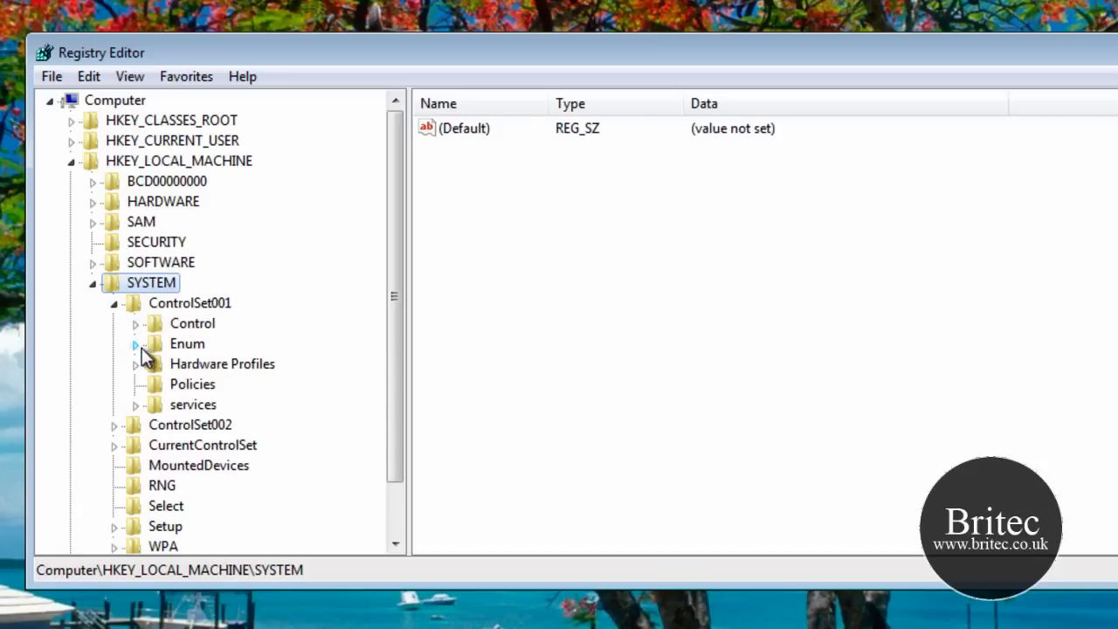
click(136, 405)
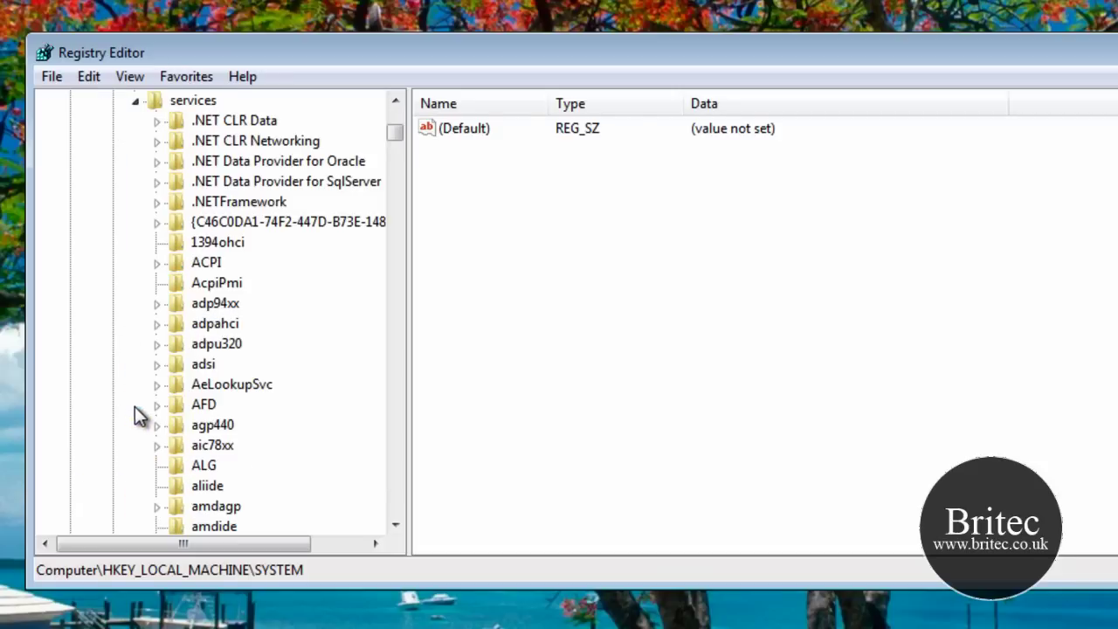
click(215, 303)
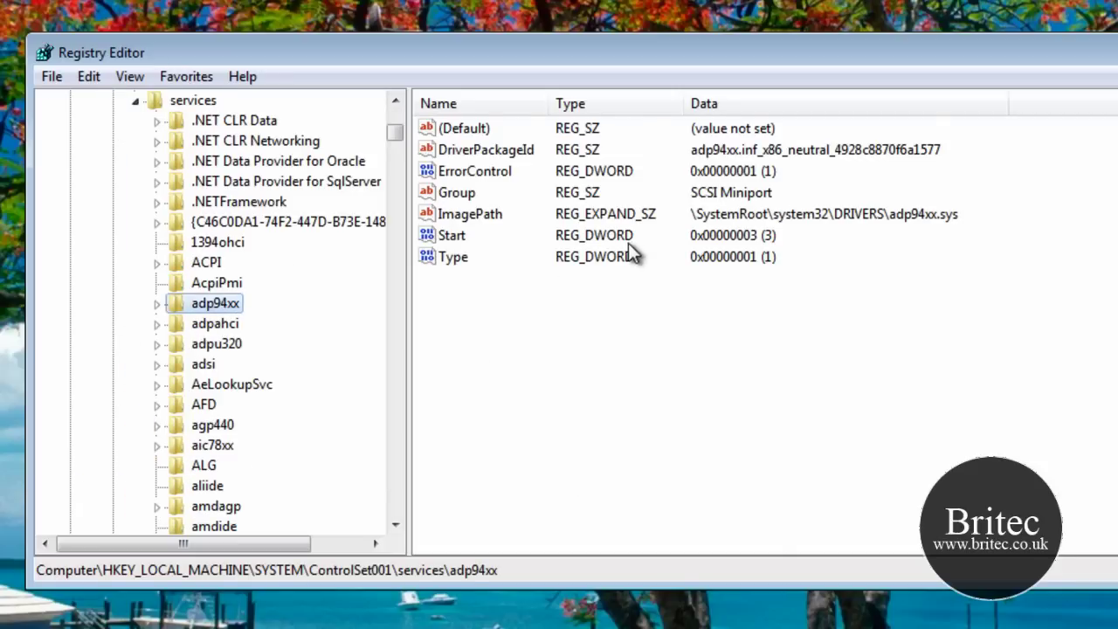
click(463, 216)
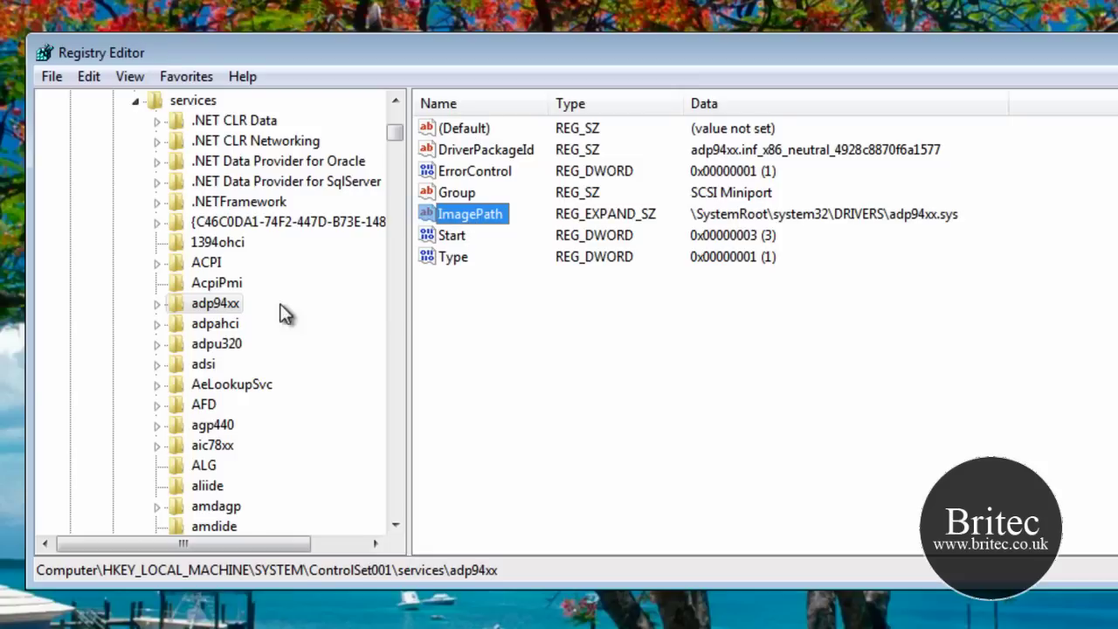
- Inspect adp94xx's Parameters subkey and Device's DriverParameter value, then collapse adp94xx
click(157, 303)
click(213, 324)
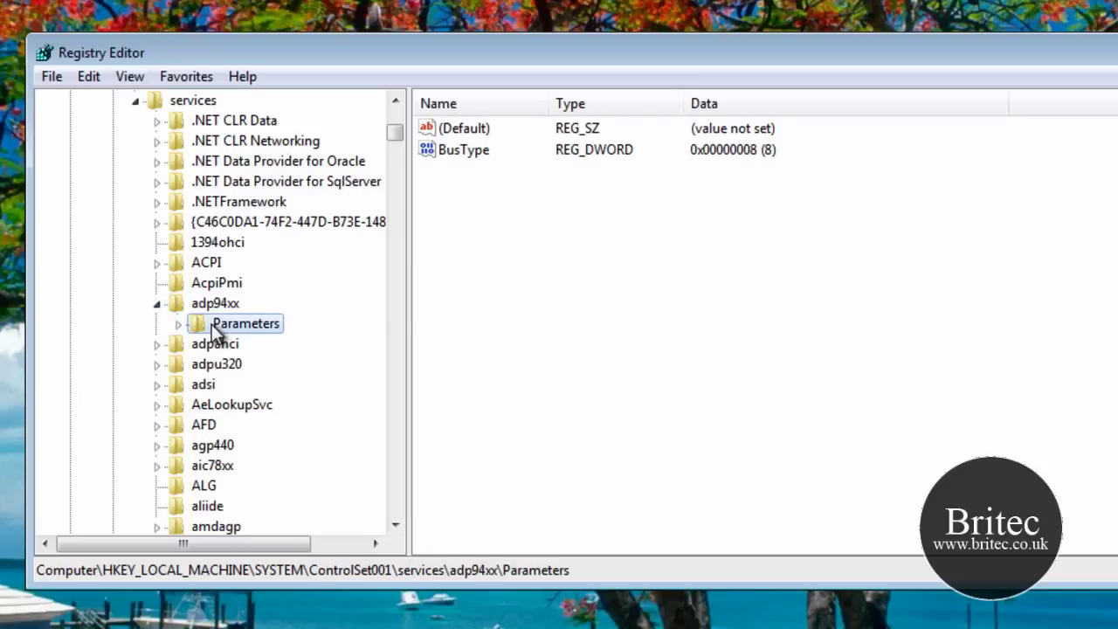
click(179, 324)
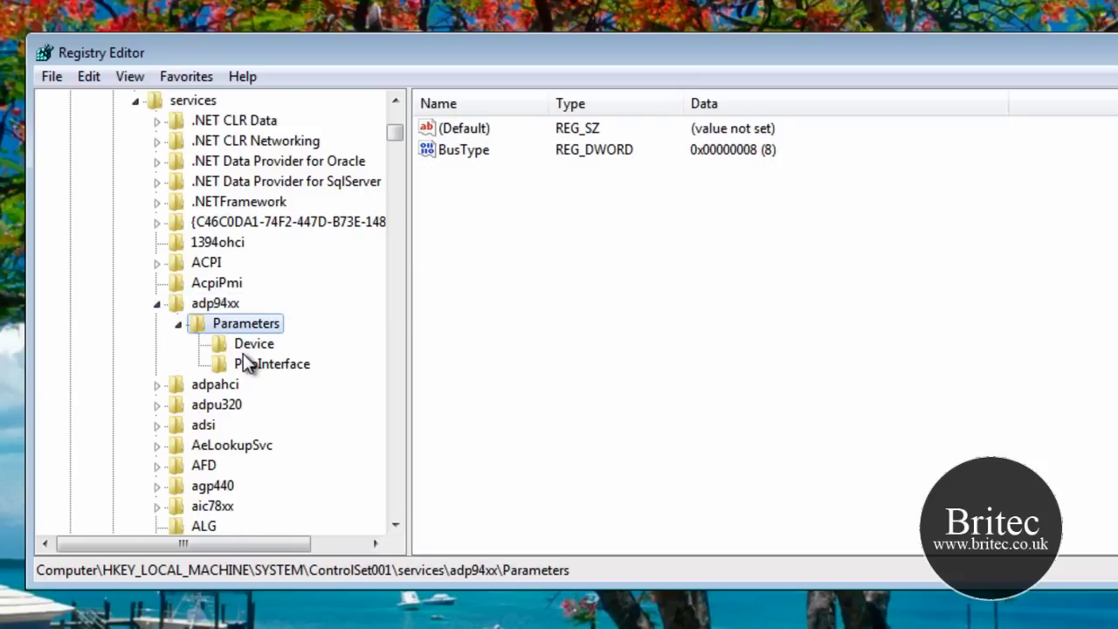
click(216, 346)
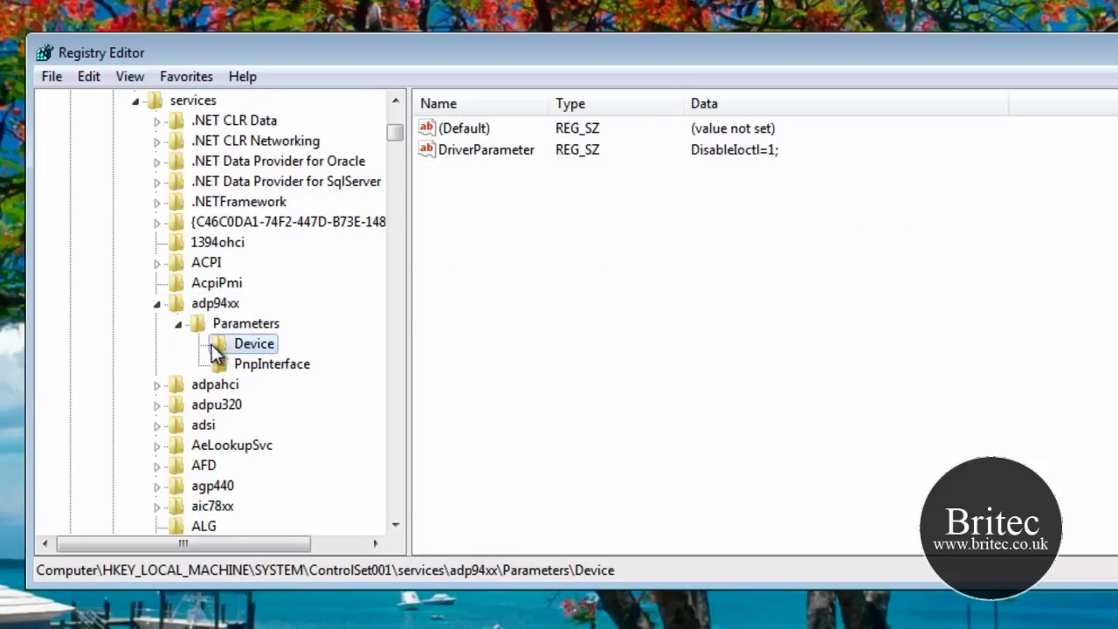
click(157, 303)
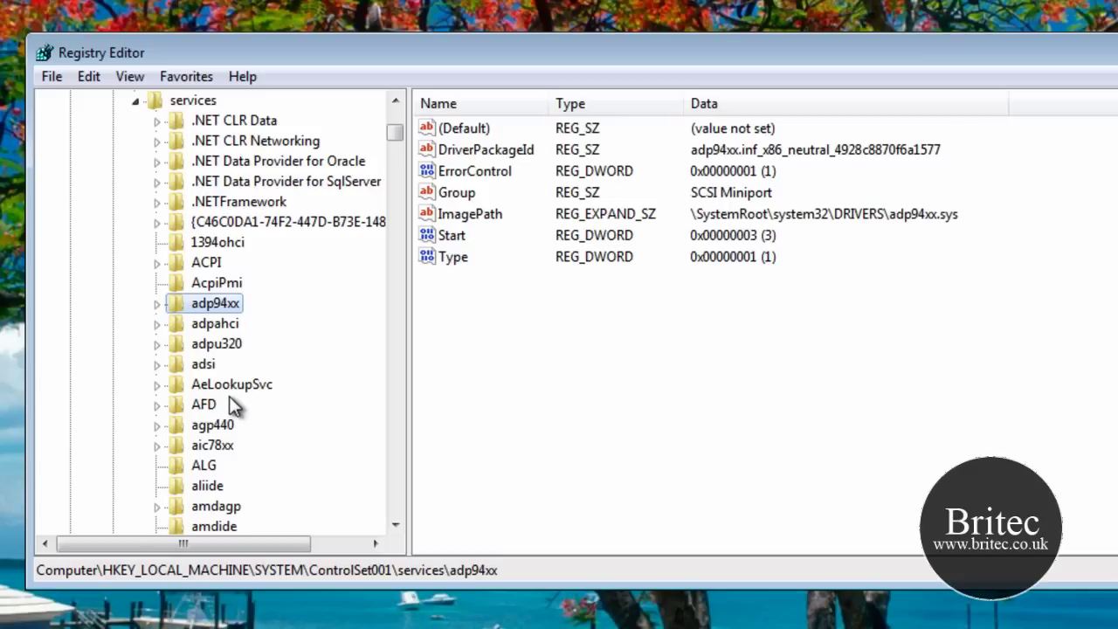
- Look over the File menu without choosing anything, then collapse ControlSet001's services key
click(49, 75)
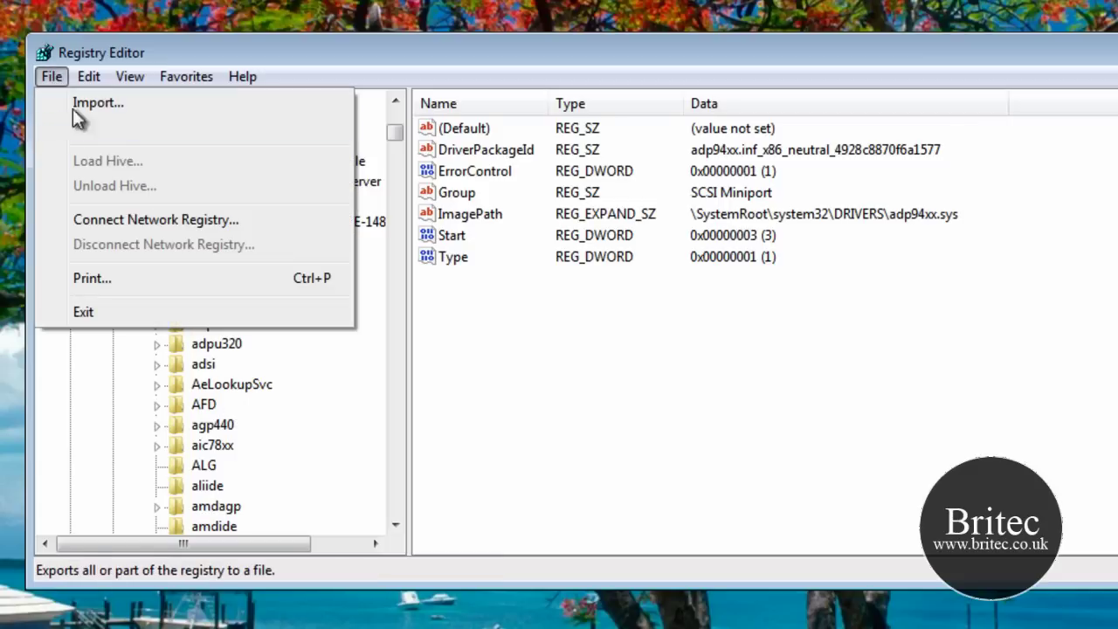
mouse_move(186, 76)
click(341, 54)
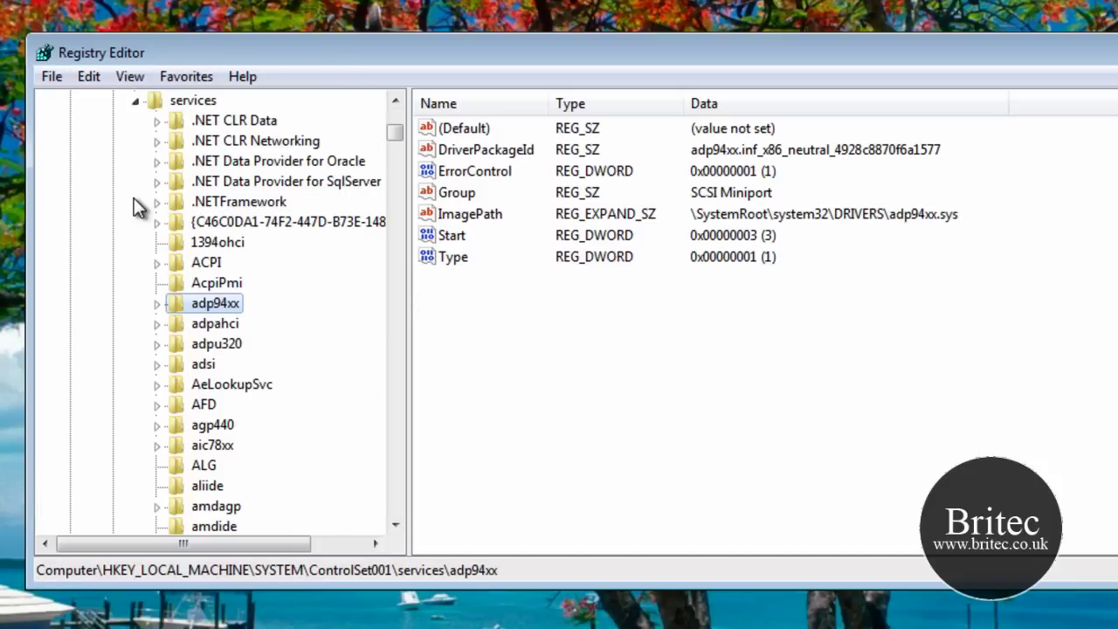
scroll(137, 153, up, 2)
click(135, 221)
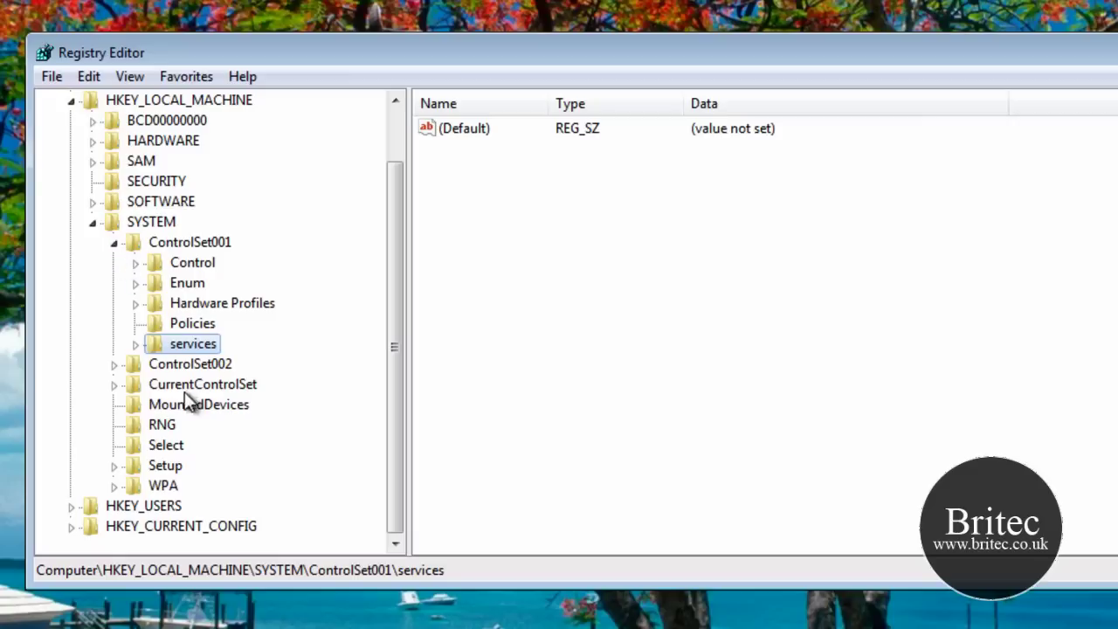
- Expand ControlSet002 and compare its Enum key with ControlSet001's Enum key
click(158, 365)
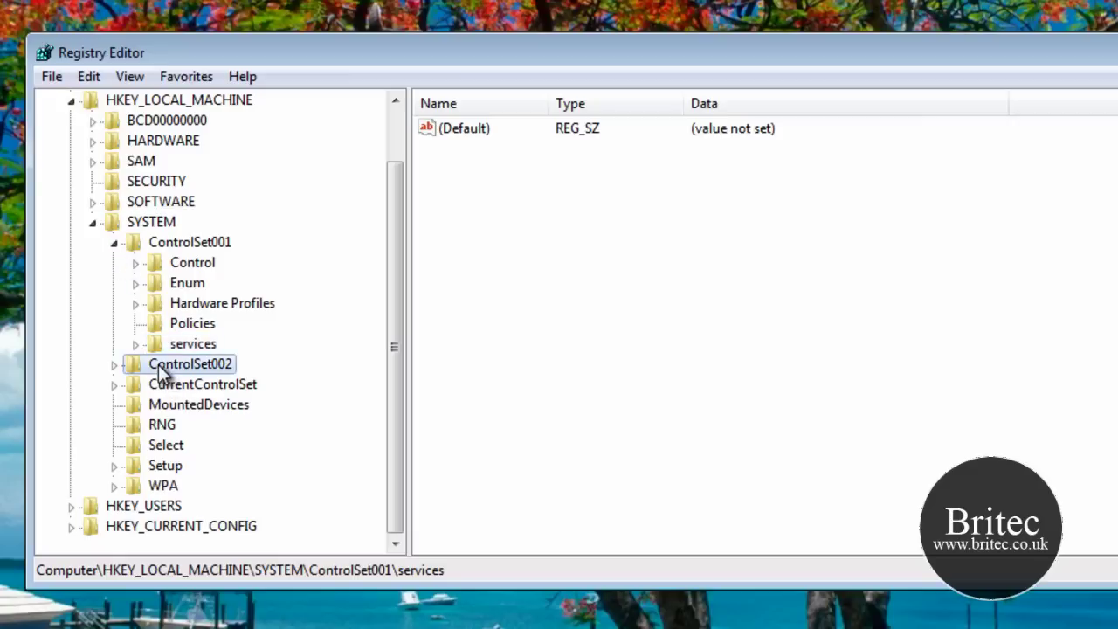
click(113, 366)
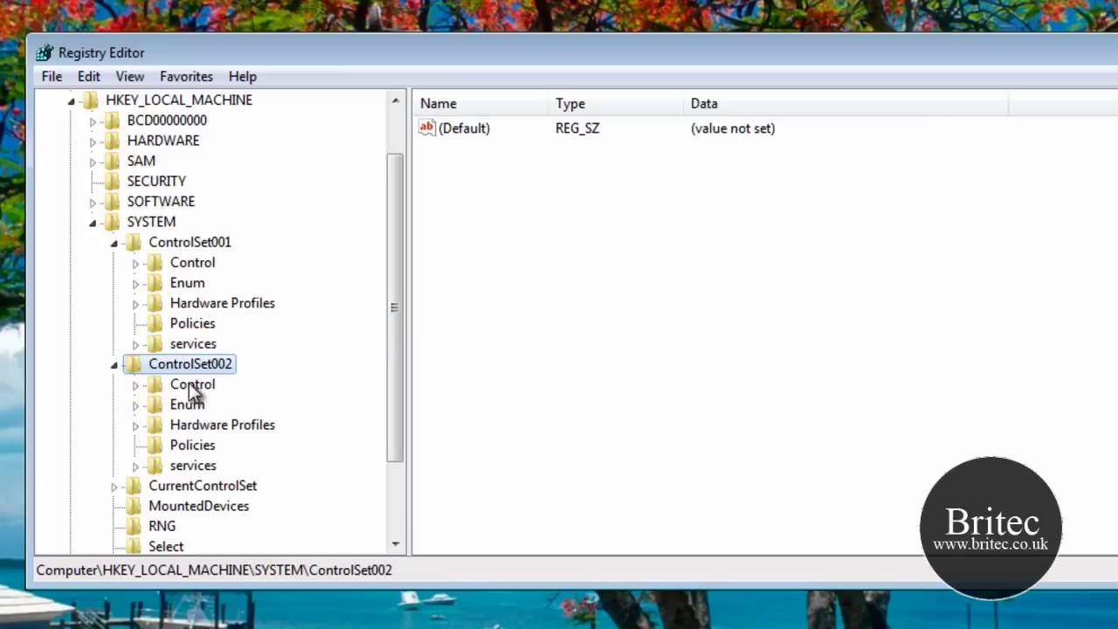
click(185, 284)
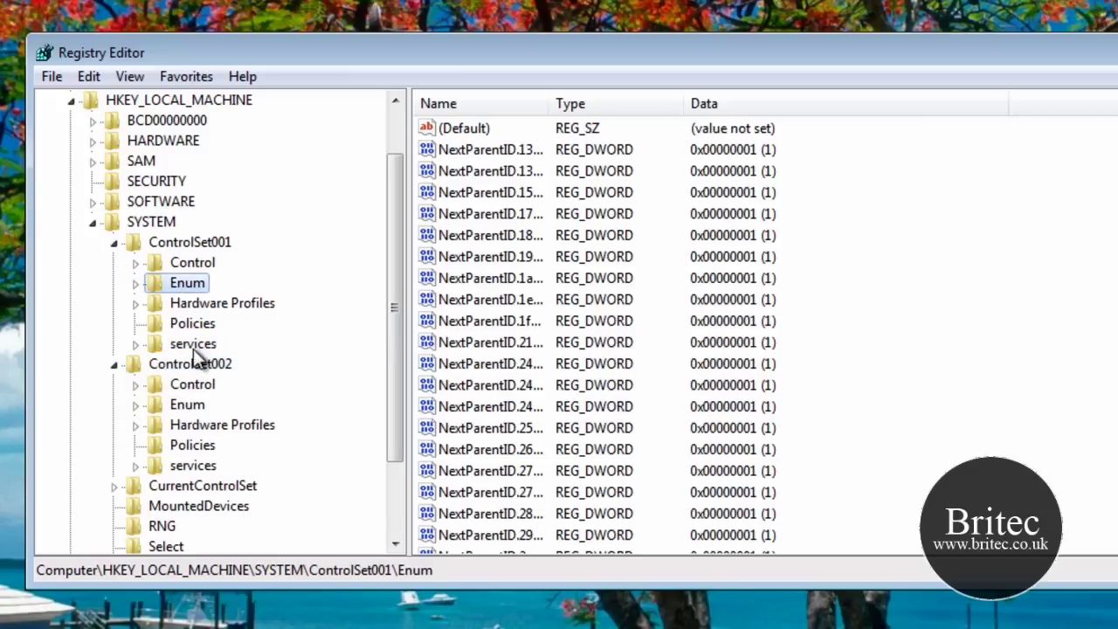
click(189, 407)
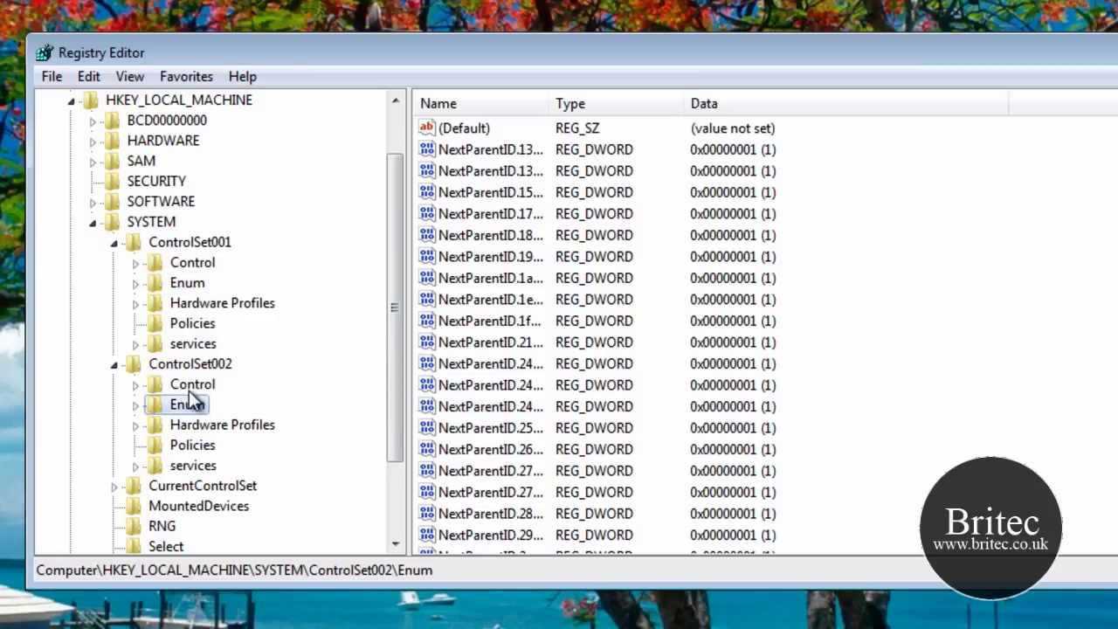
- Find GENERIC_FLOPPY_DRIVE under Enum > FDC, then collapse ControlSet002, ControlSet001 and SYSTEM
click(135, 405)
click(203, 282)
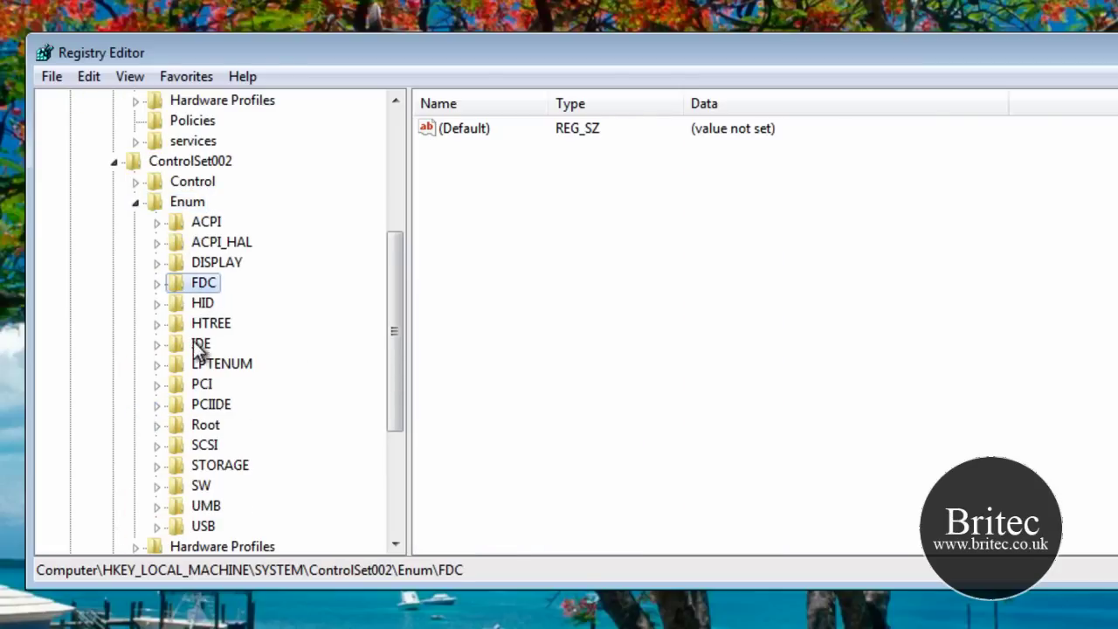
click(157, 283)
click(229, 304)
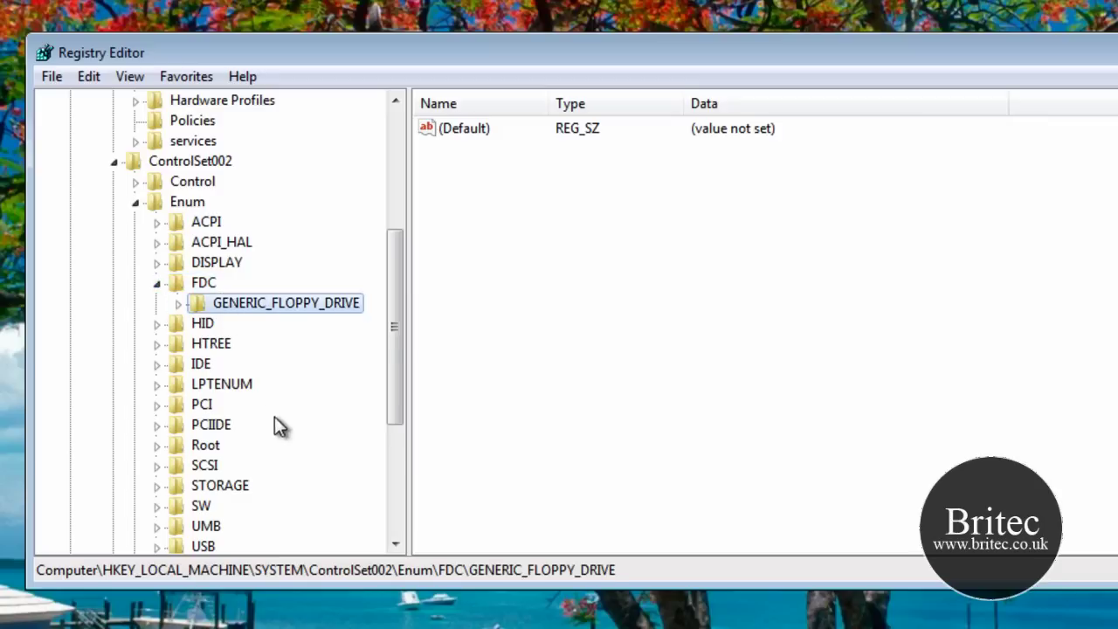
click(112, 160)
click(115, 241)
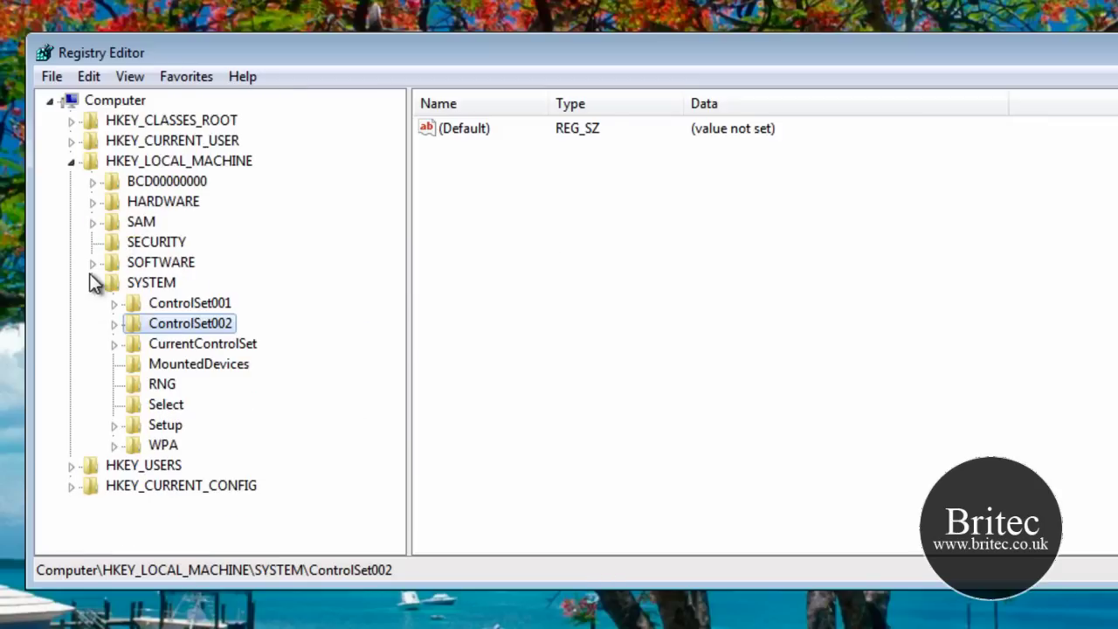
click(92, 283)
- Collapse HKEY_LOCAL_MACHINE so only the five root hives remain
click(72, 162)
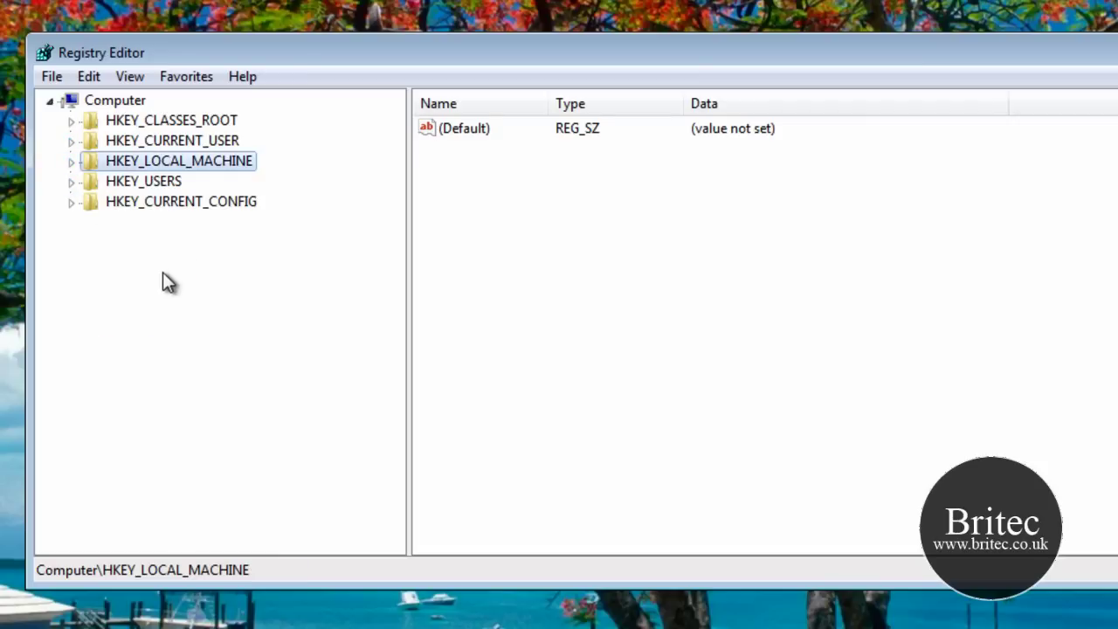